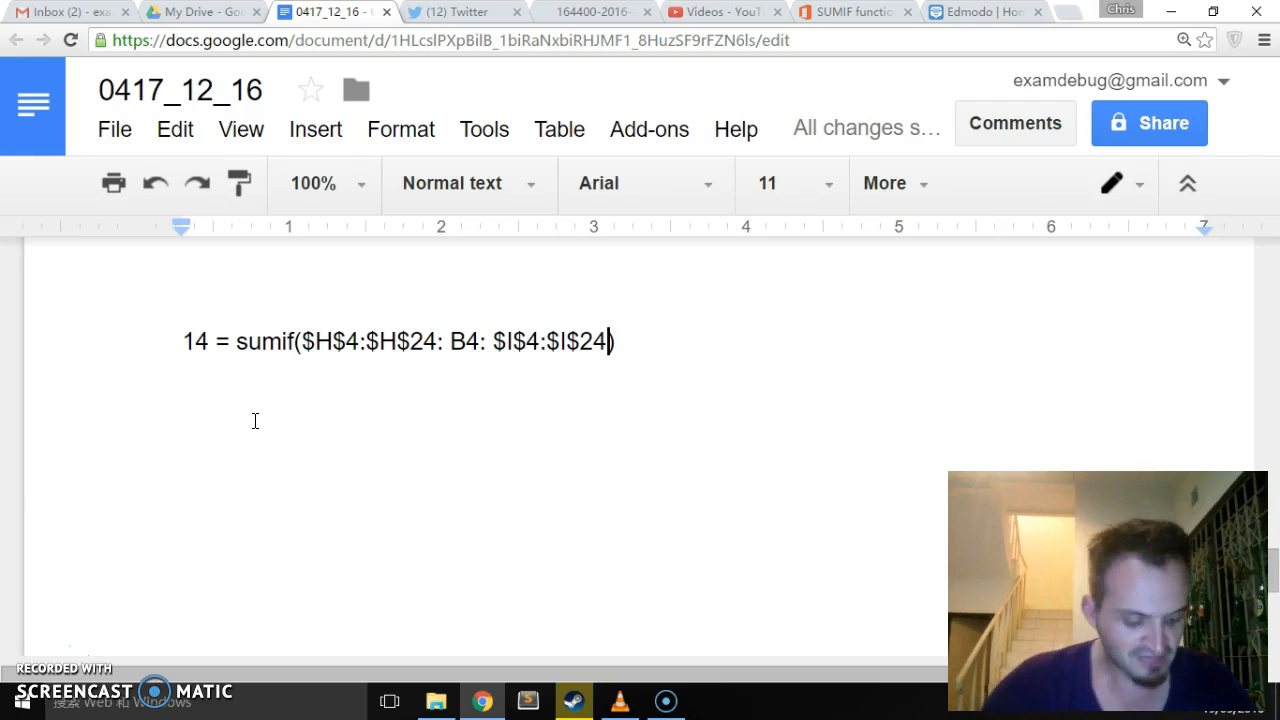
# - Examine the sumif formula in answer 14, highlighting its arguments up to the sum range $I$4:$I$24
pyautogui.moveTo(212, 341); pyautogui.dragTo(714, 369)
pyautogui.click(670, 343)
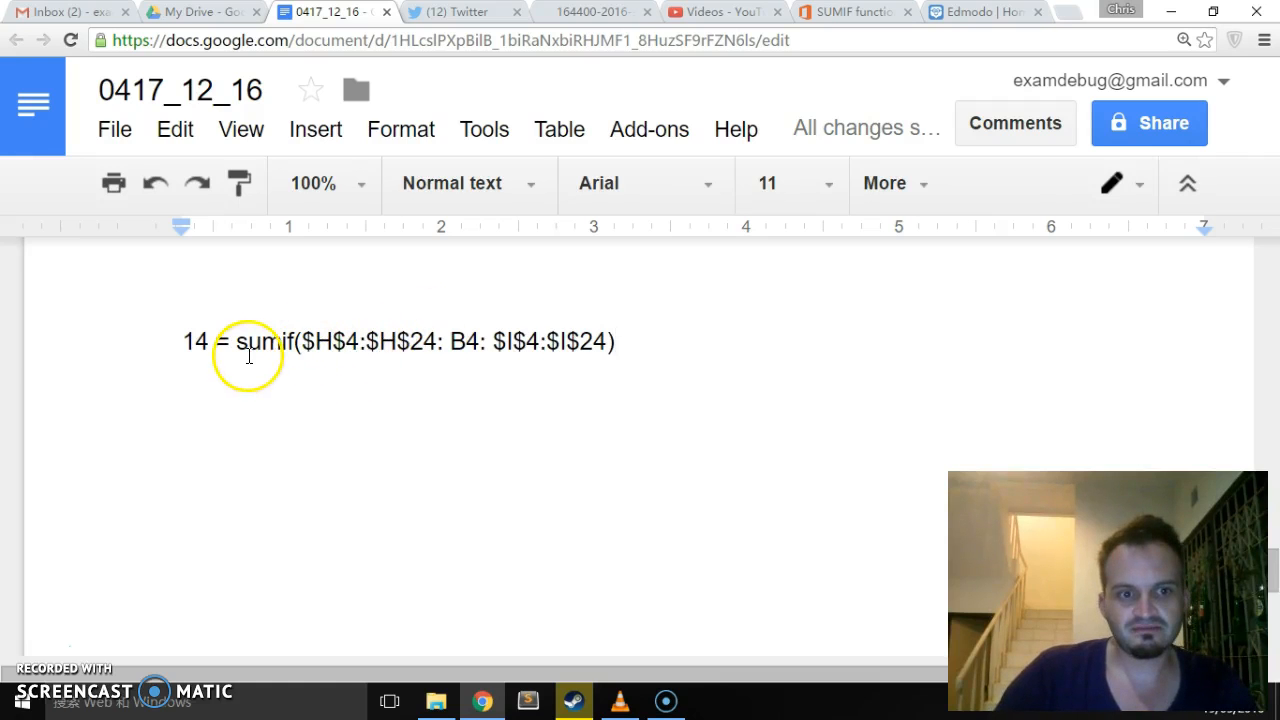
pyautogui.moveTo(241, 348); pyautogui.dragTo(604, 341)
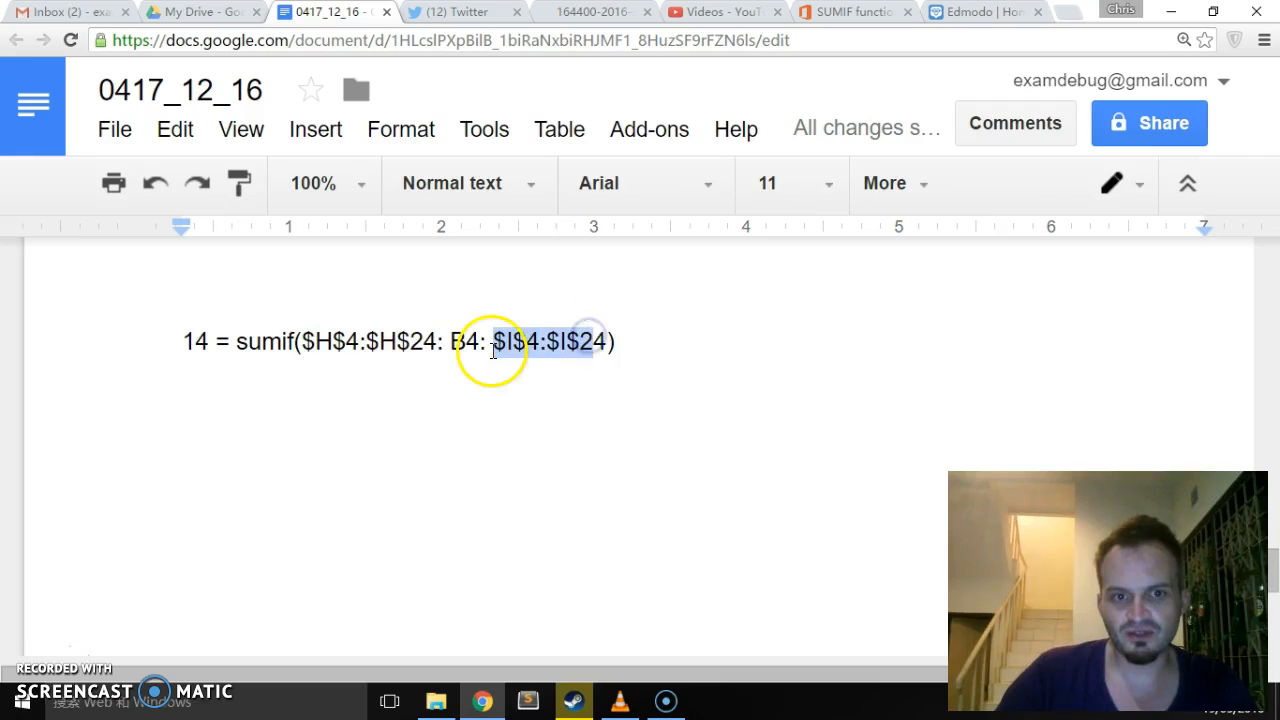
pyautogui.click(491, 344)
pyautogui.click(634, 346)
pyautogui.scroll(-1, 240, 355)
pyautogui.scroll(-1, 240, 355)
pyautogui.scroll(1, 240, 350)
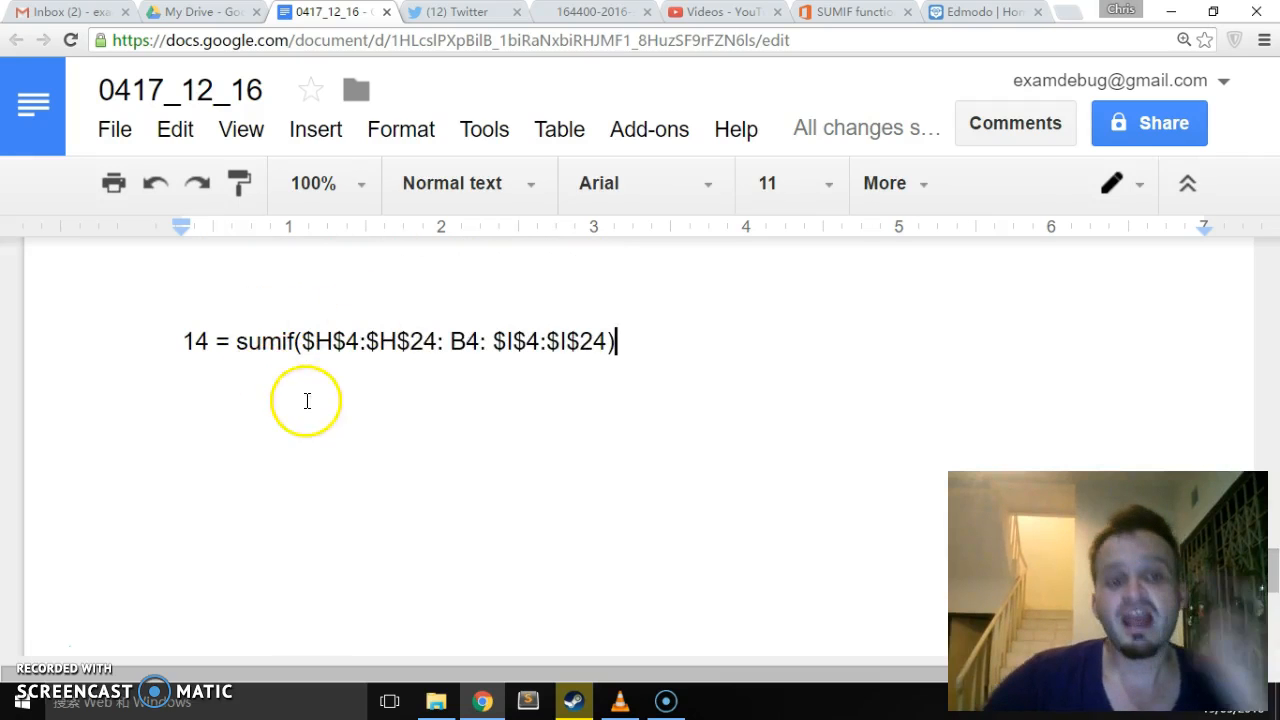
# - Begin an explanation below the sumif formula with the text "This will add together the values of the range"
pyautogui.click(202, 395)
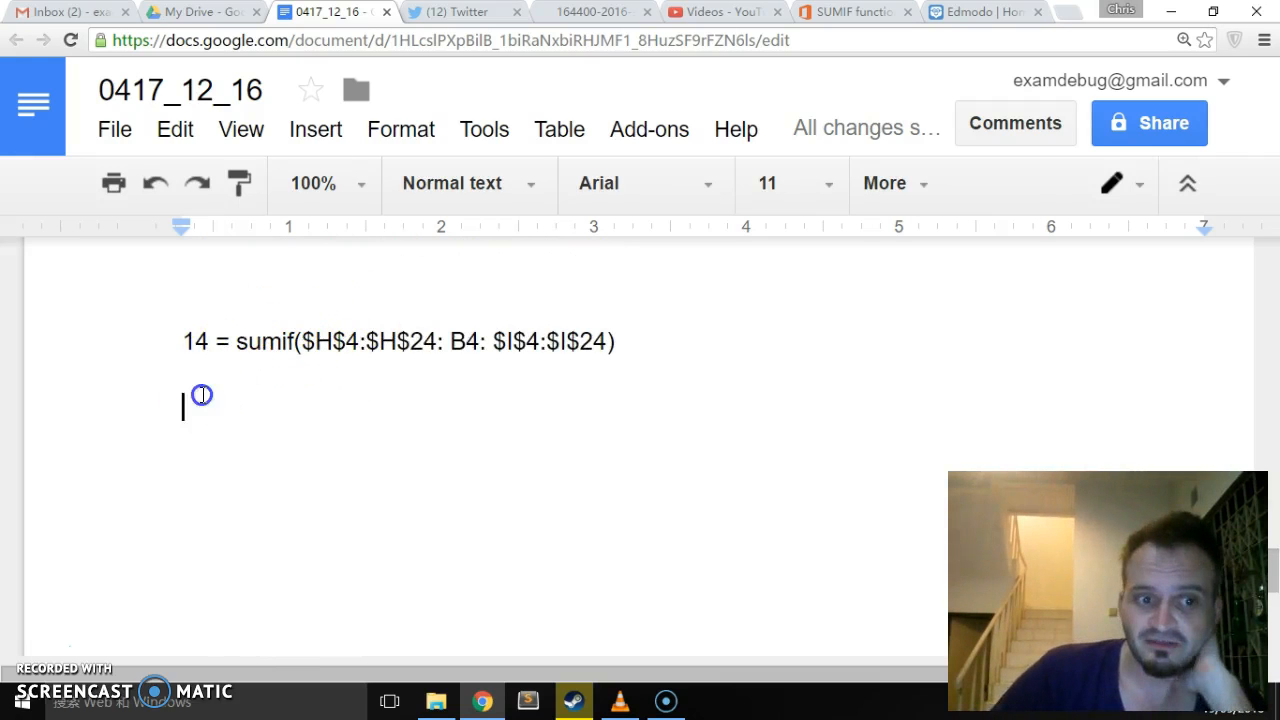
pyautogui.write('This wi')
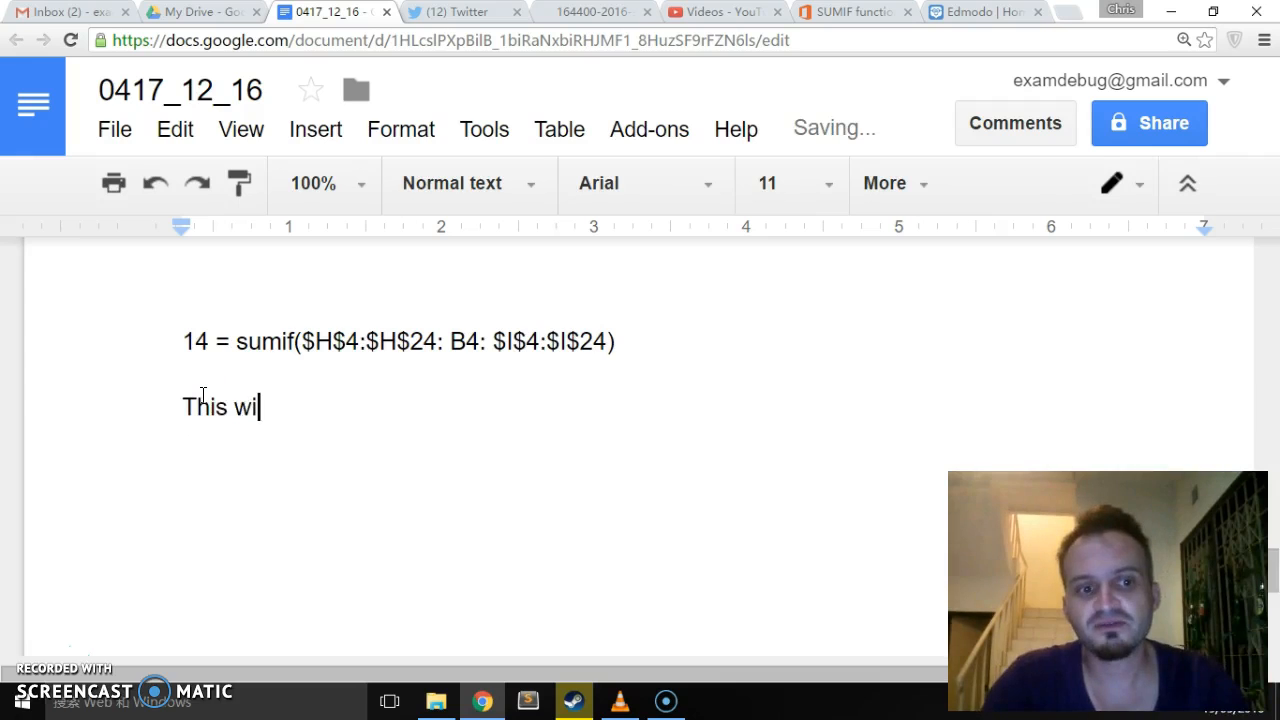
pyautogui.write('ll add toget')
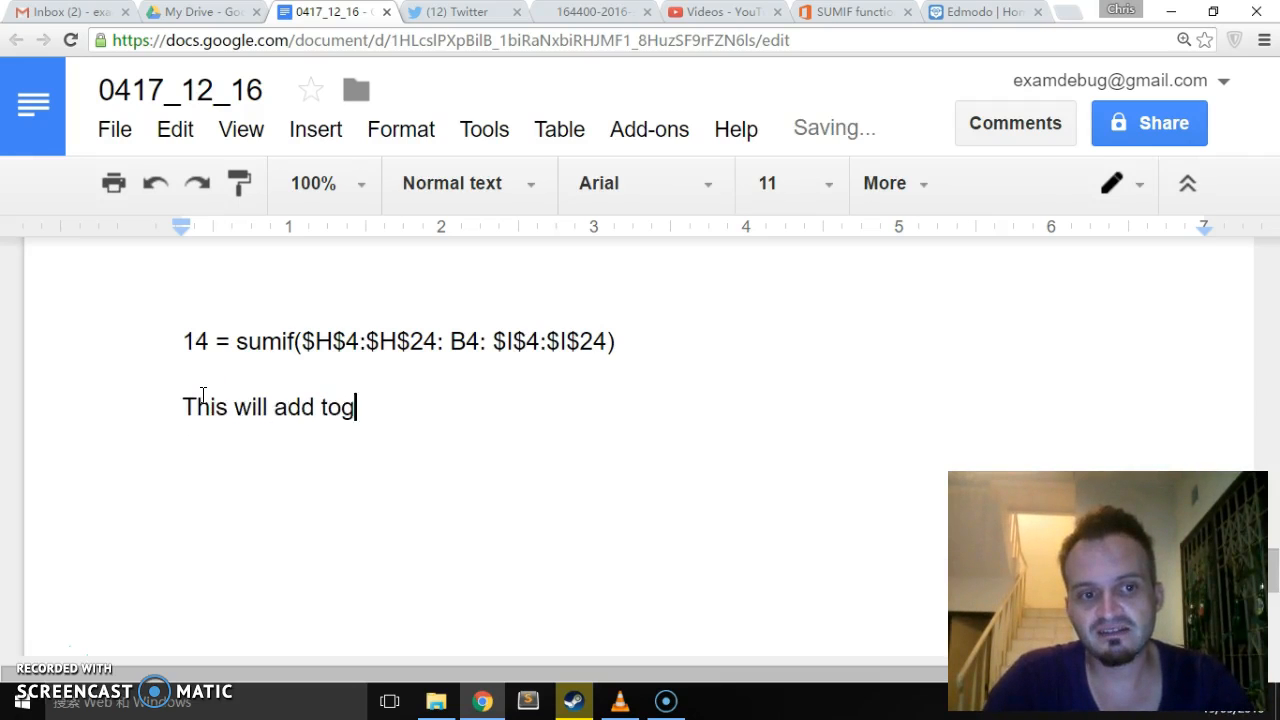
pyautogui.press('BackSpace')
pyautogui.press('BackSpace')
pyautogui.press('BackSpace')
pyautogui.write('ether')
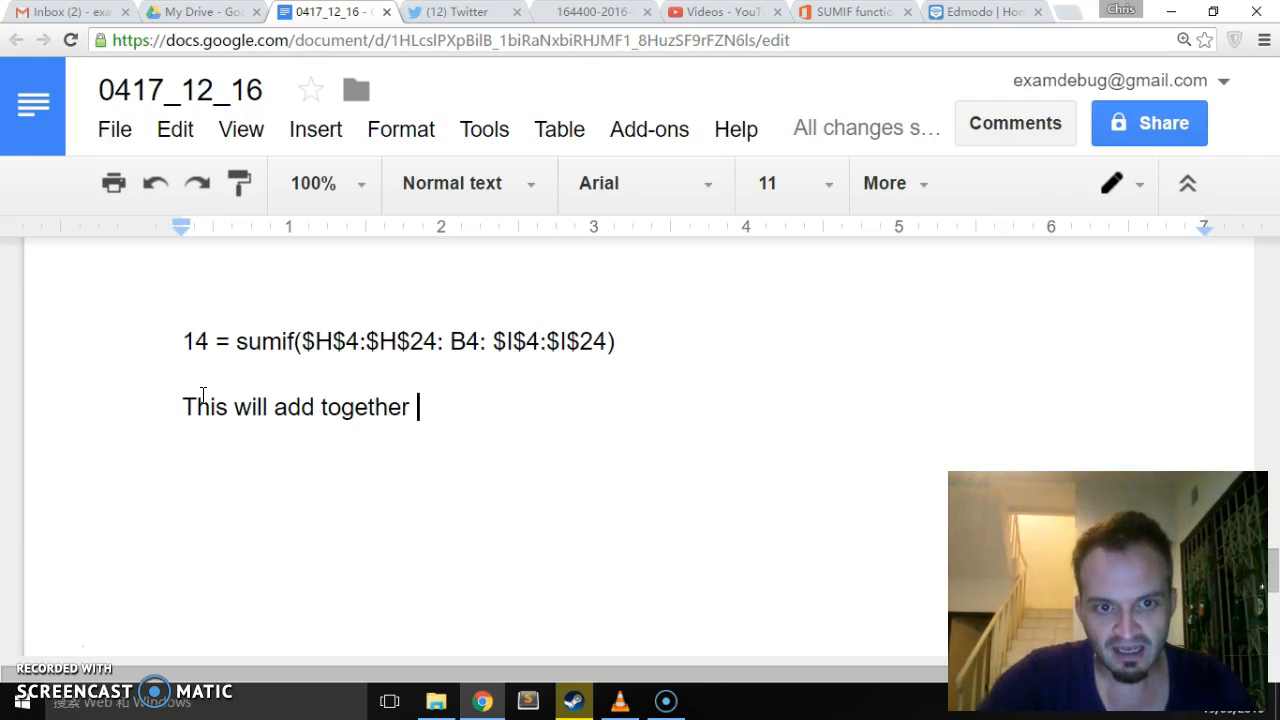
pyautogui.write(' th')
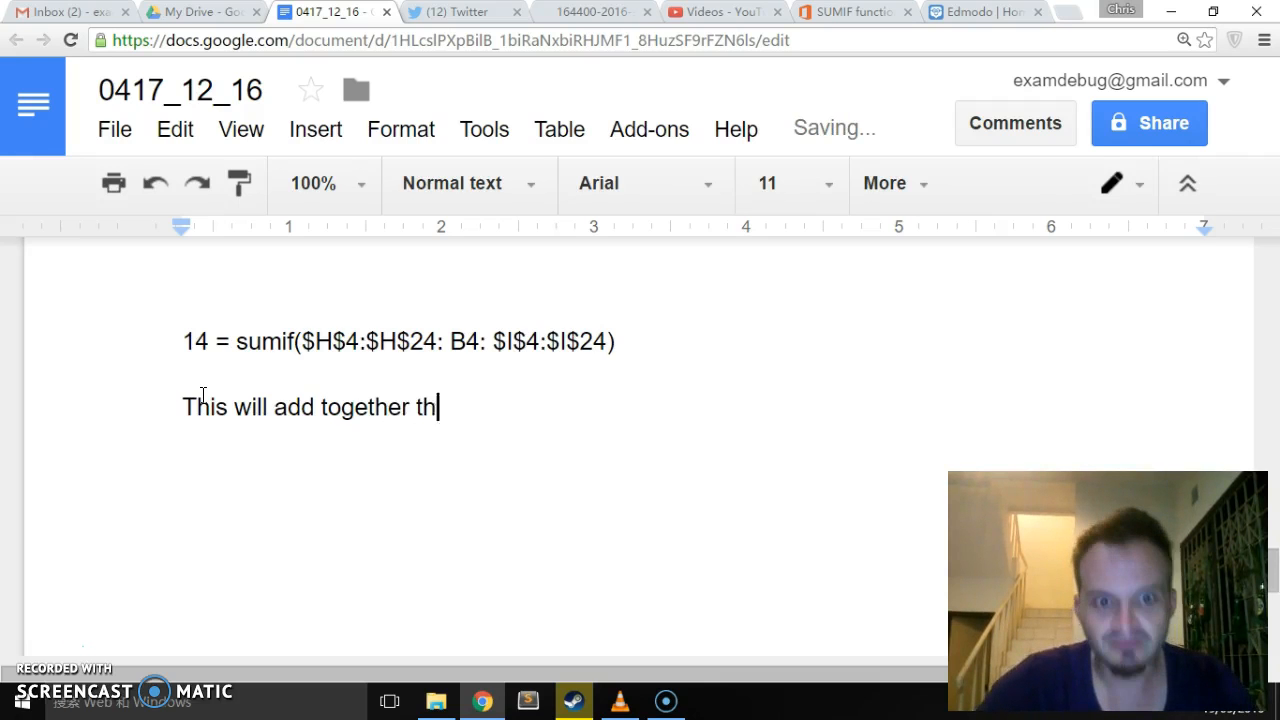
pyautogui.write('e values ')
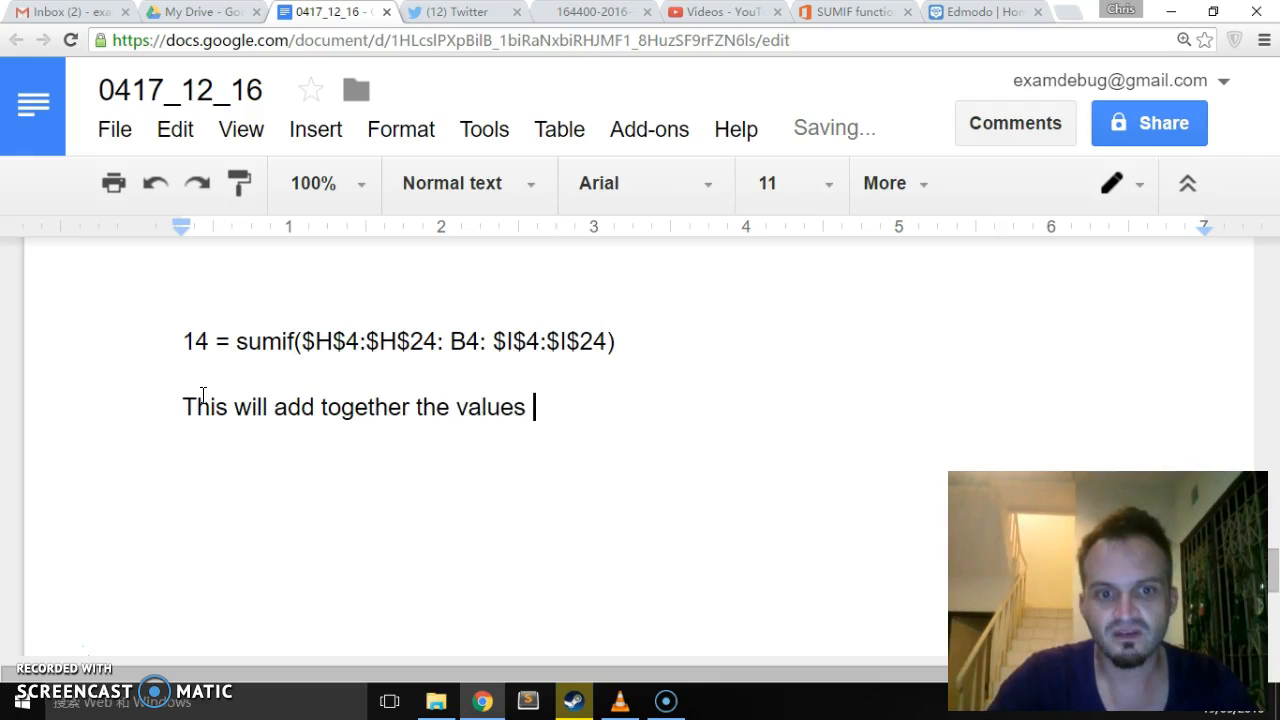
pyautogui.write('of the range')
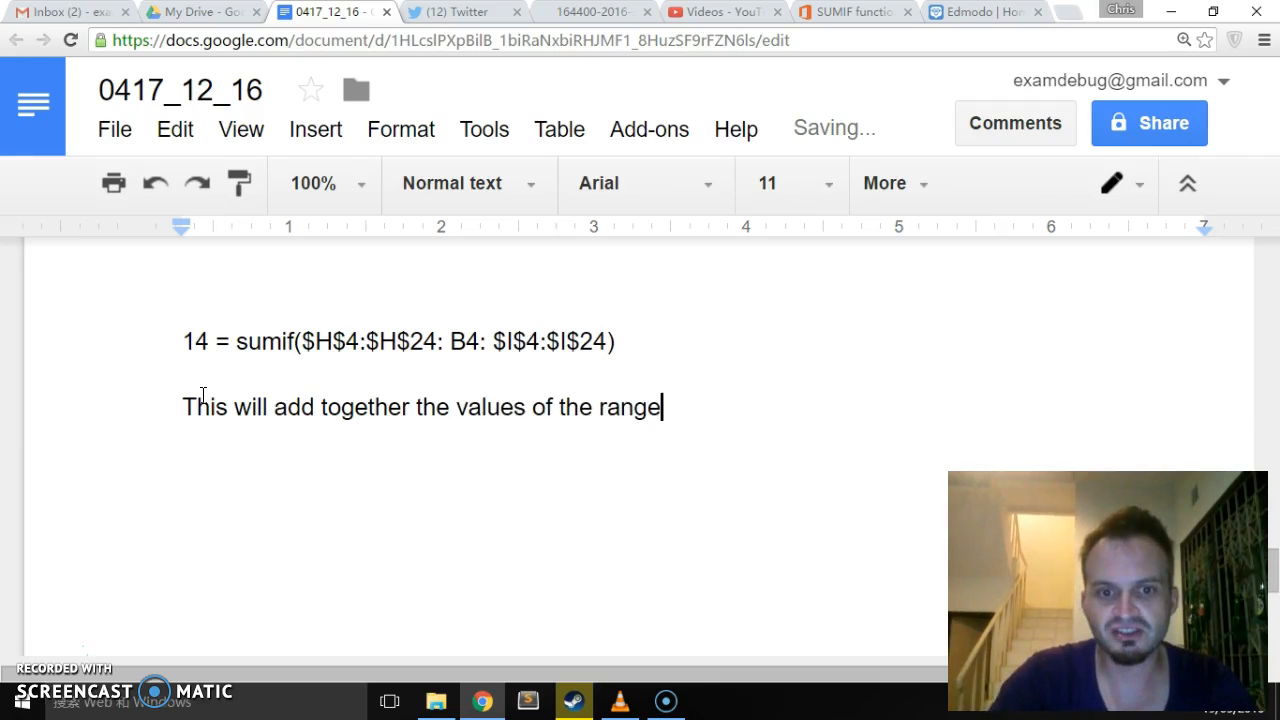
# - Copy the range $I$4:$I$24 from the formula to the end of the explanation sentence
pyautogui.moveTo(494, 340); pyautogui.dragTo(606, 336)
pyautogui.hotkey('ctrl', 'c')
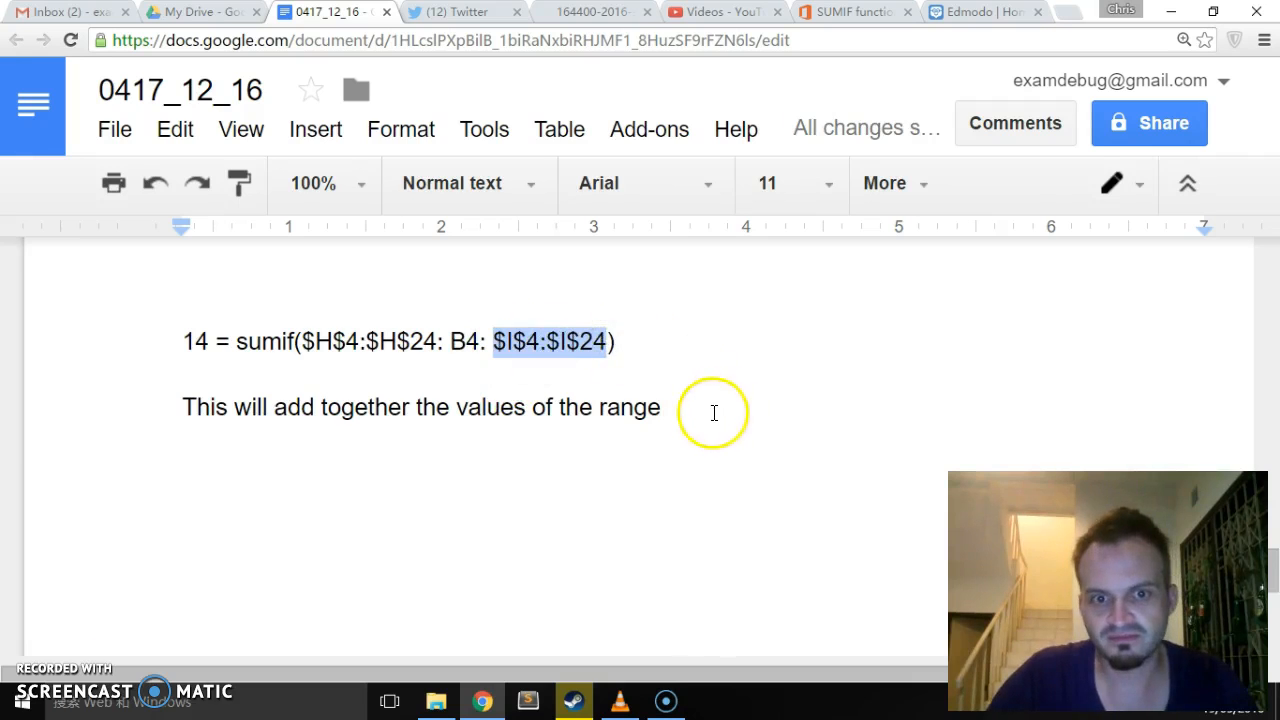
pyautogui.click(680, 408)
pyautogui.hotkey('ctrl', 'v')
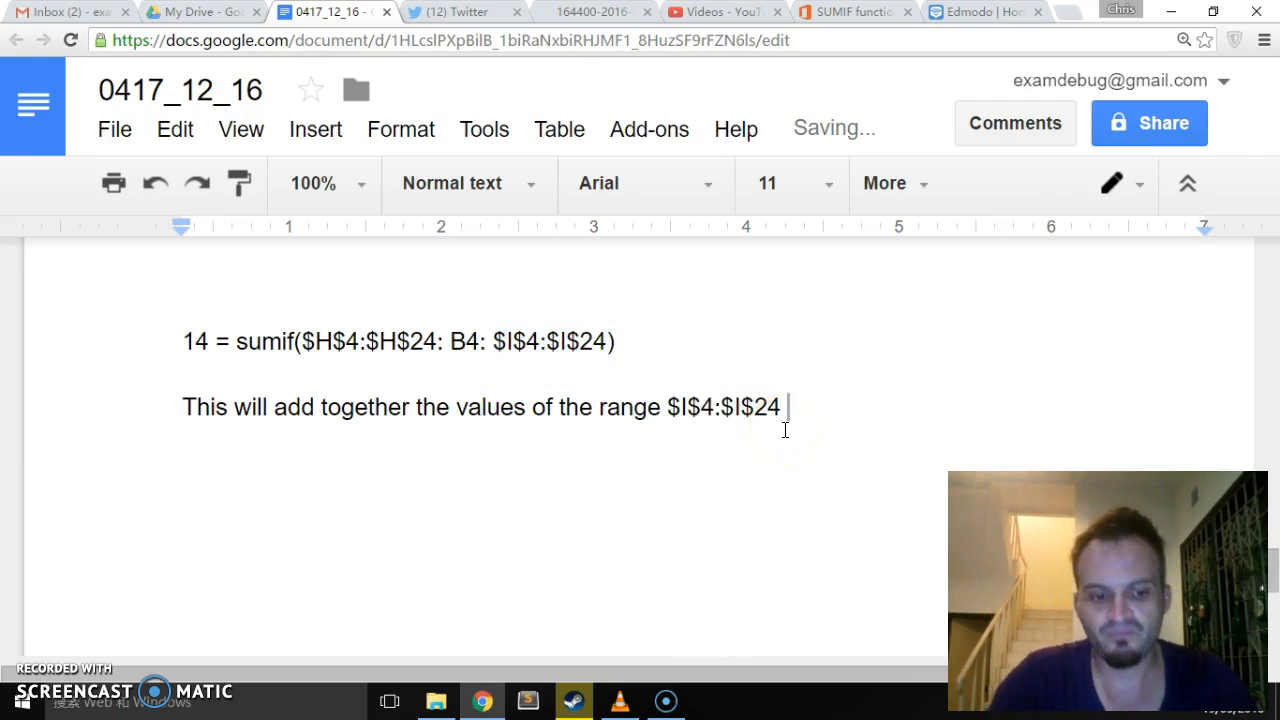
# - Continue the explanation after the copied range with "where the contents of B4"
pyautogui.write('where the ')
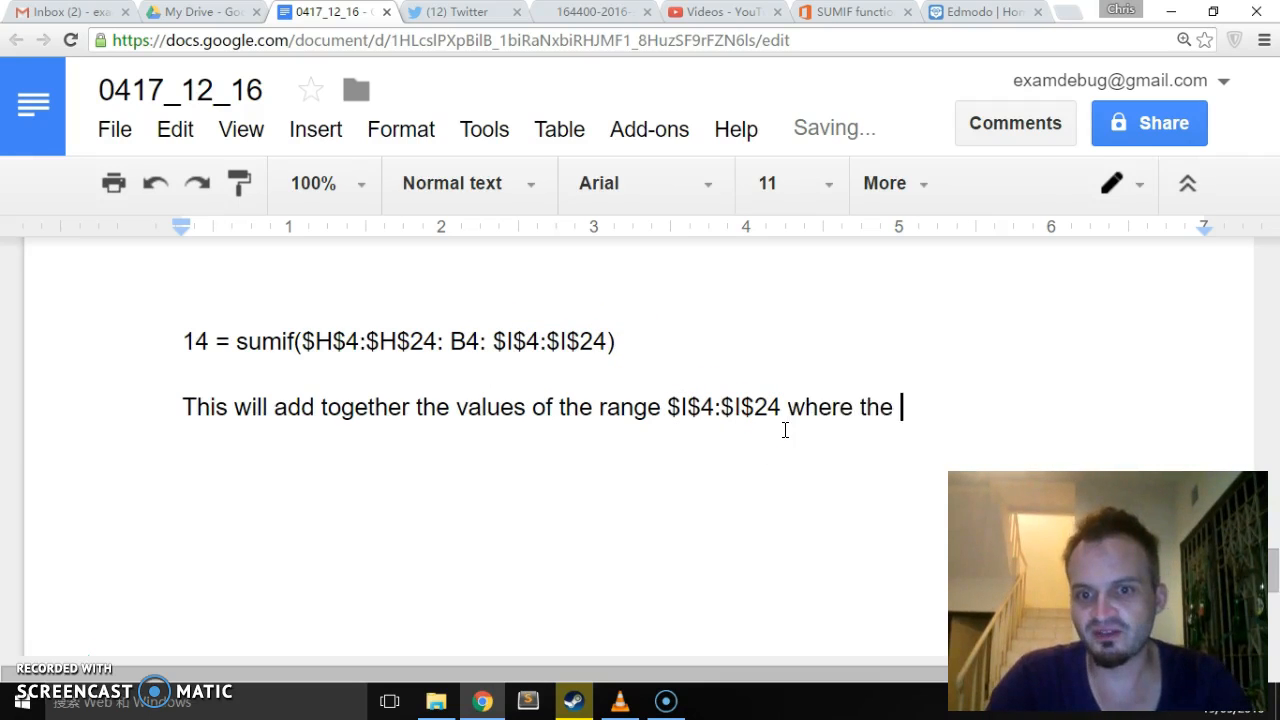
pyautogui.write('adjance')
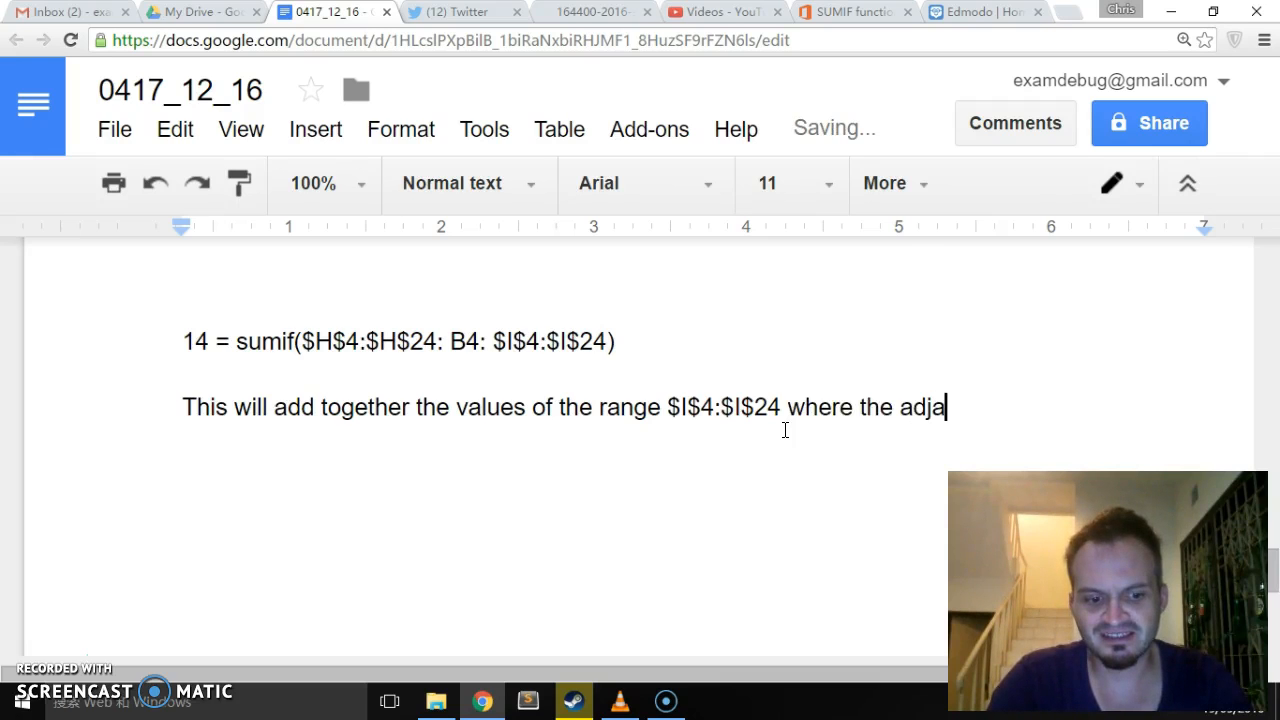
pyautogui.press('BackSpace')
pyautogui.press('BackSpace')
pyautogui.press('BackSpace')
pyautogui.press('BackSpace')
pyautogui.press('BackSpace')
pyautogui.press('BackSpace')
pyautogui.press('BackSpace')
pyautogui.press('BackSpace')
pyautogui.press('BackSpace')
pyautogui.press('BackSpace')
pyautogui.press('BackSpace')
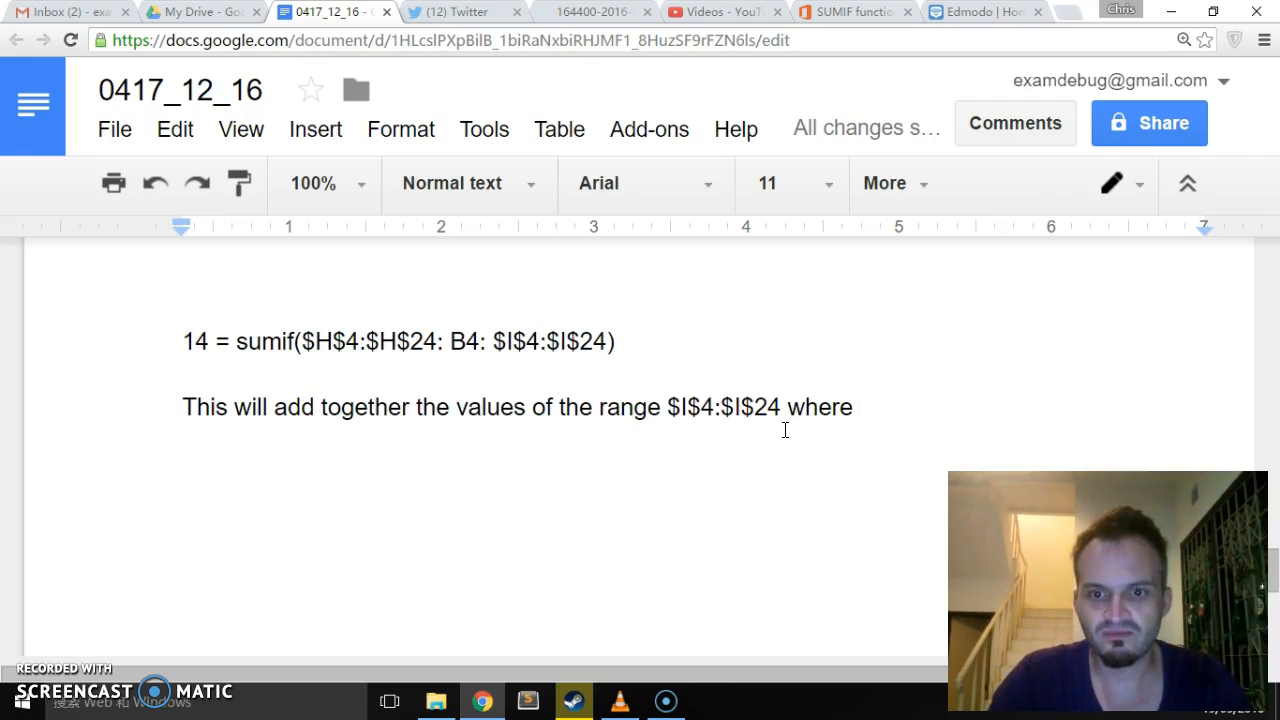
pyautogui.write('B')
pyautogui.press('BackSpace')
pyautogui.write('the contents of B5')
pyautogui.click(466, 337)
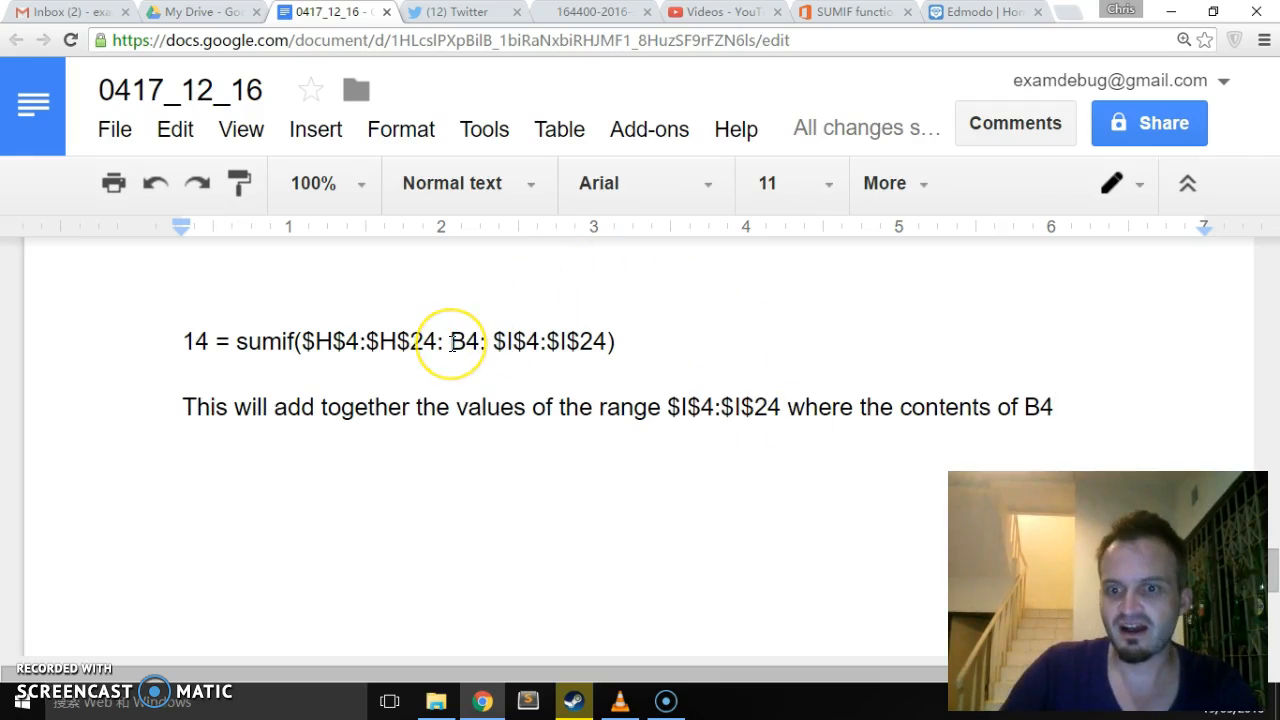
# - Extend the sentence after B4 with "are found in the adjacent range of"
pyautogui.write('are foundi')
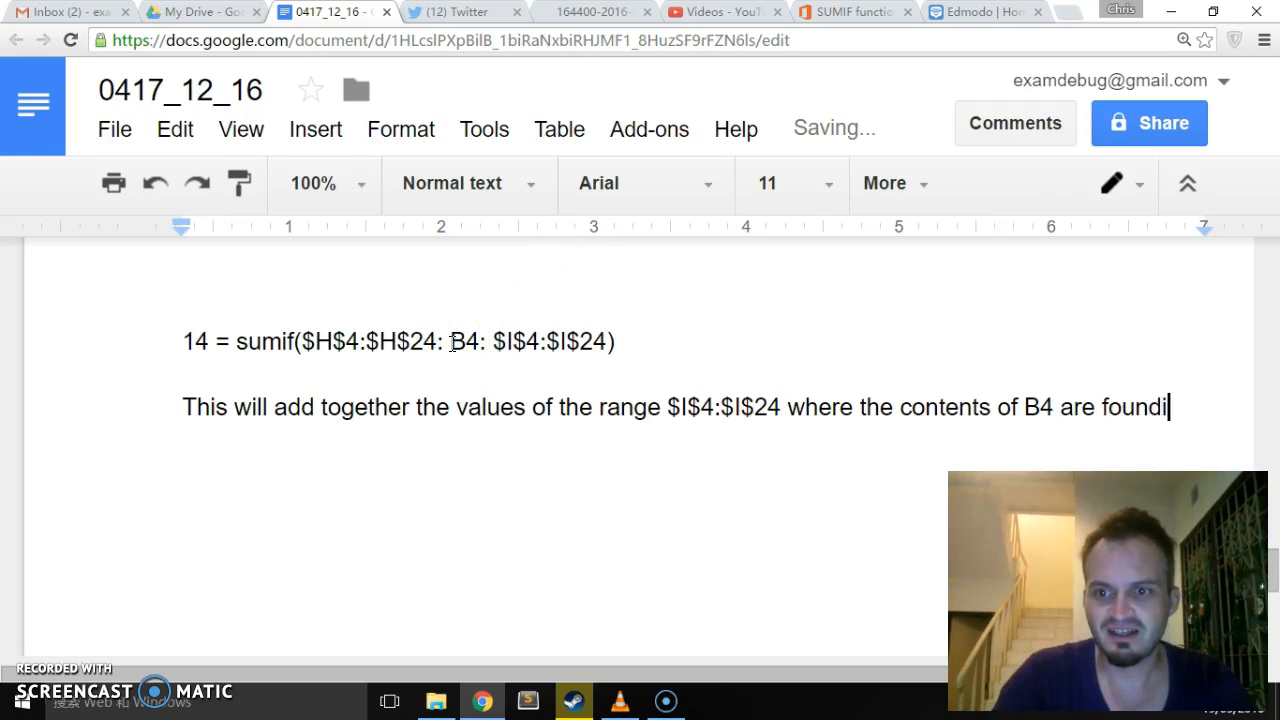
pyautogui.press('BackSpace')
pyautogui.write(' in the ')
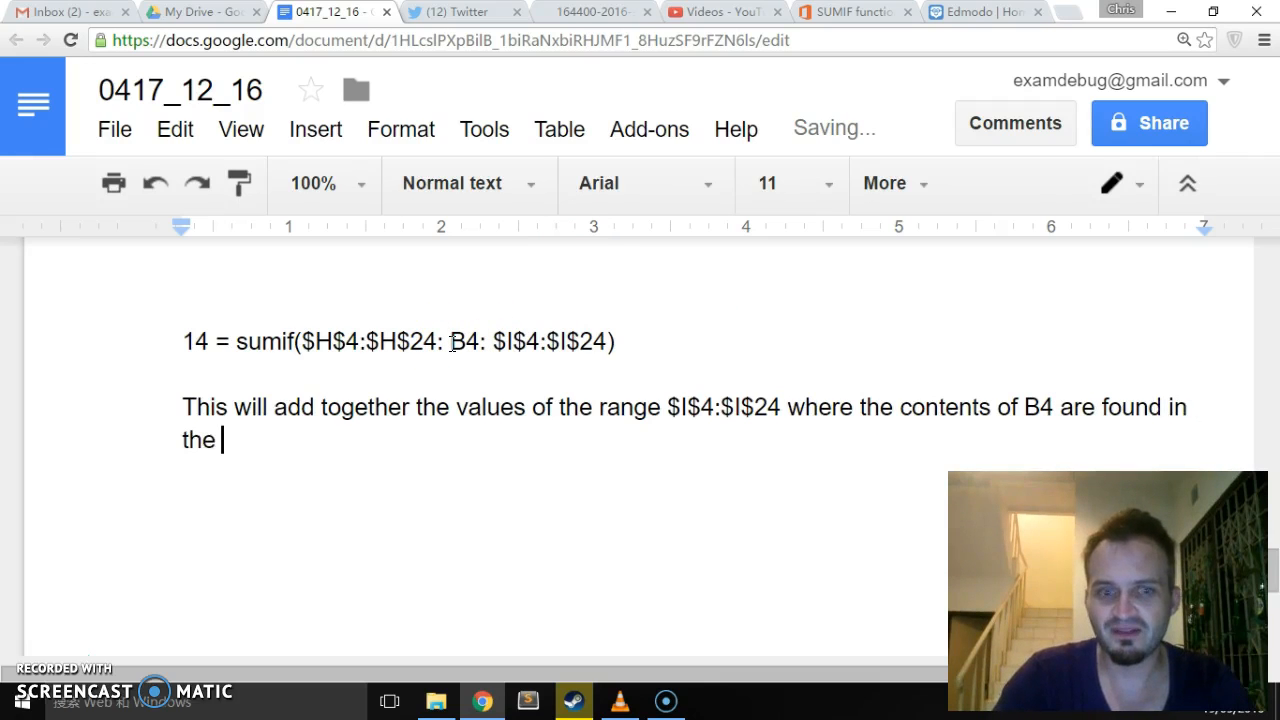
pyautogui.write('adj')
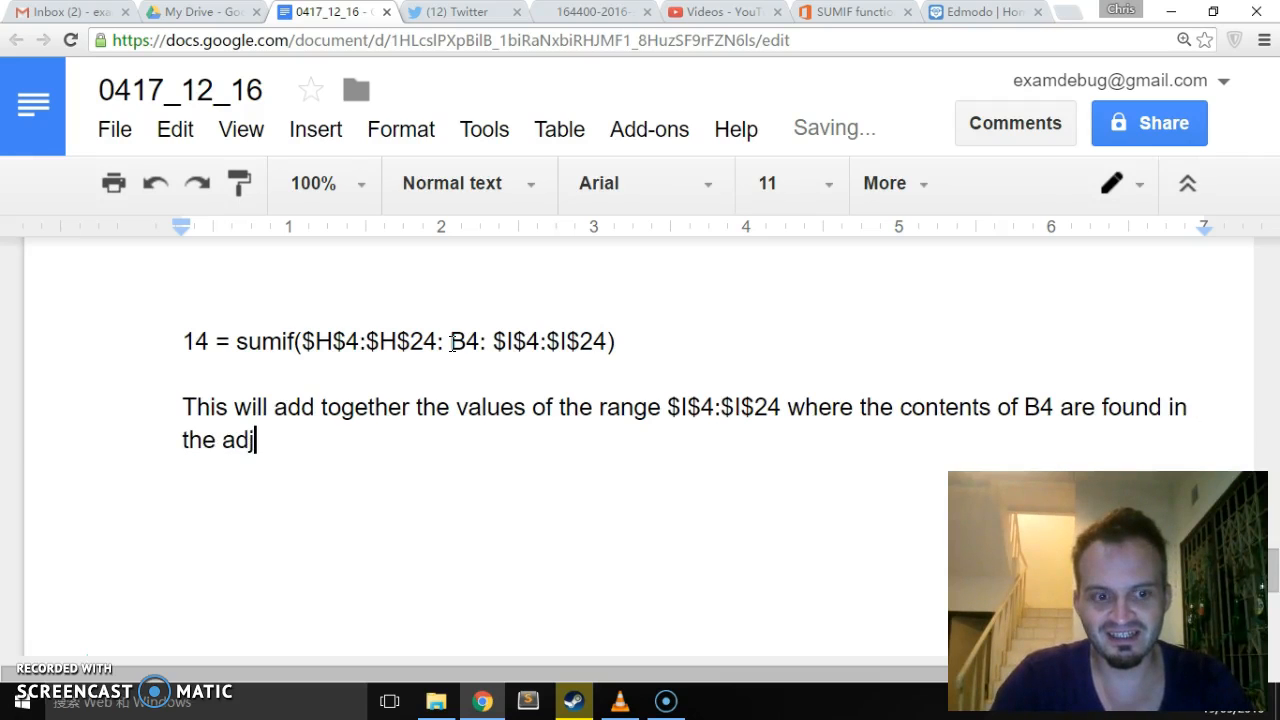
pyautogui.write('acent ')
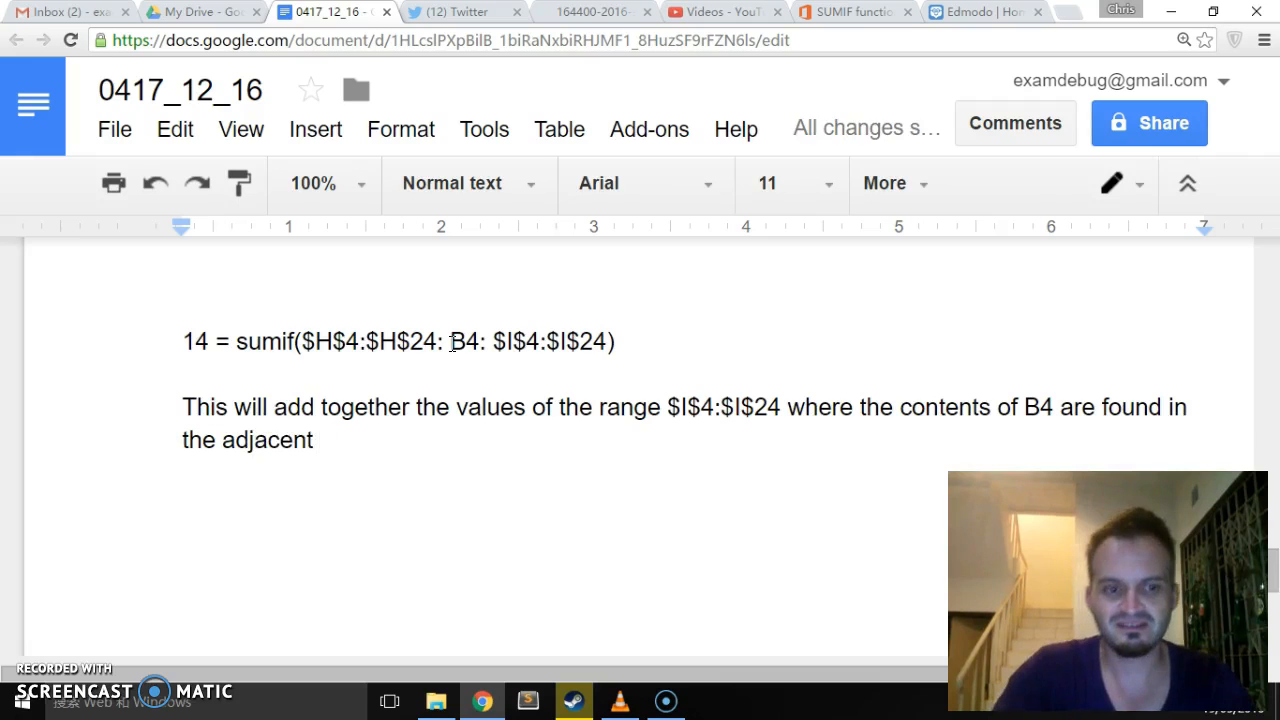
pyautogui.write('range')
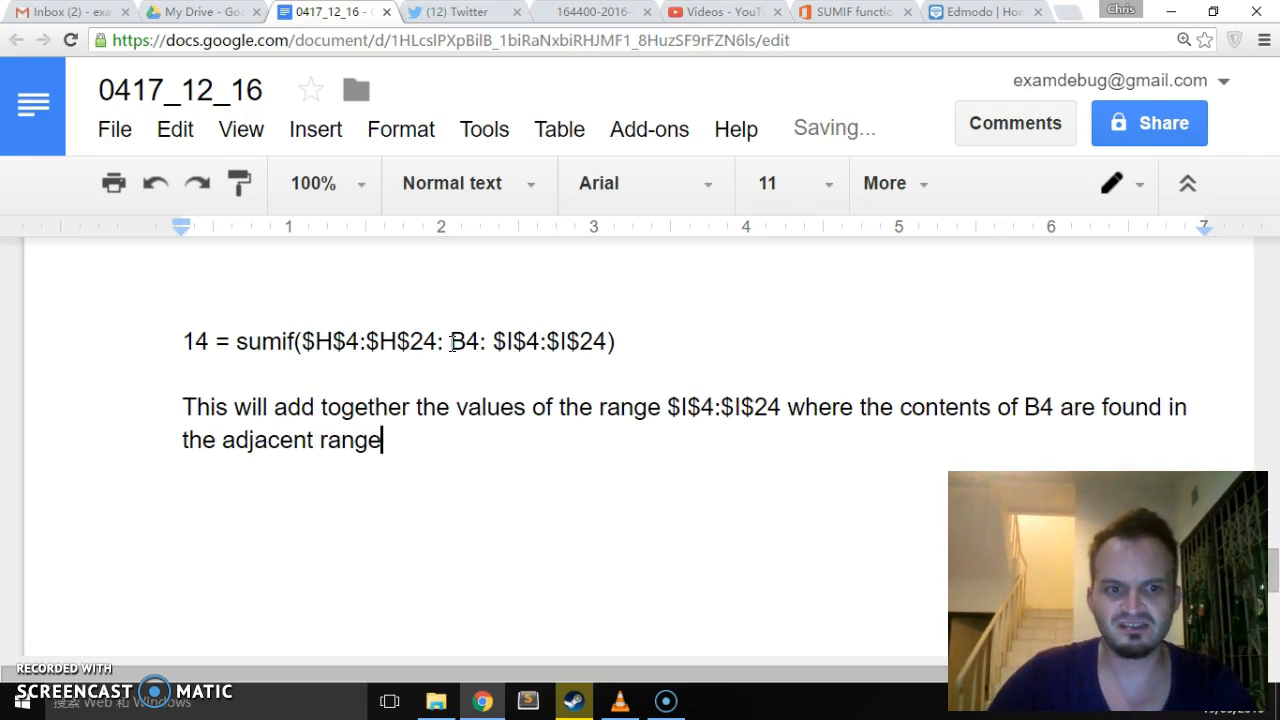
pyautogui.write(' o')
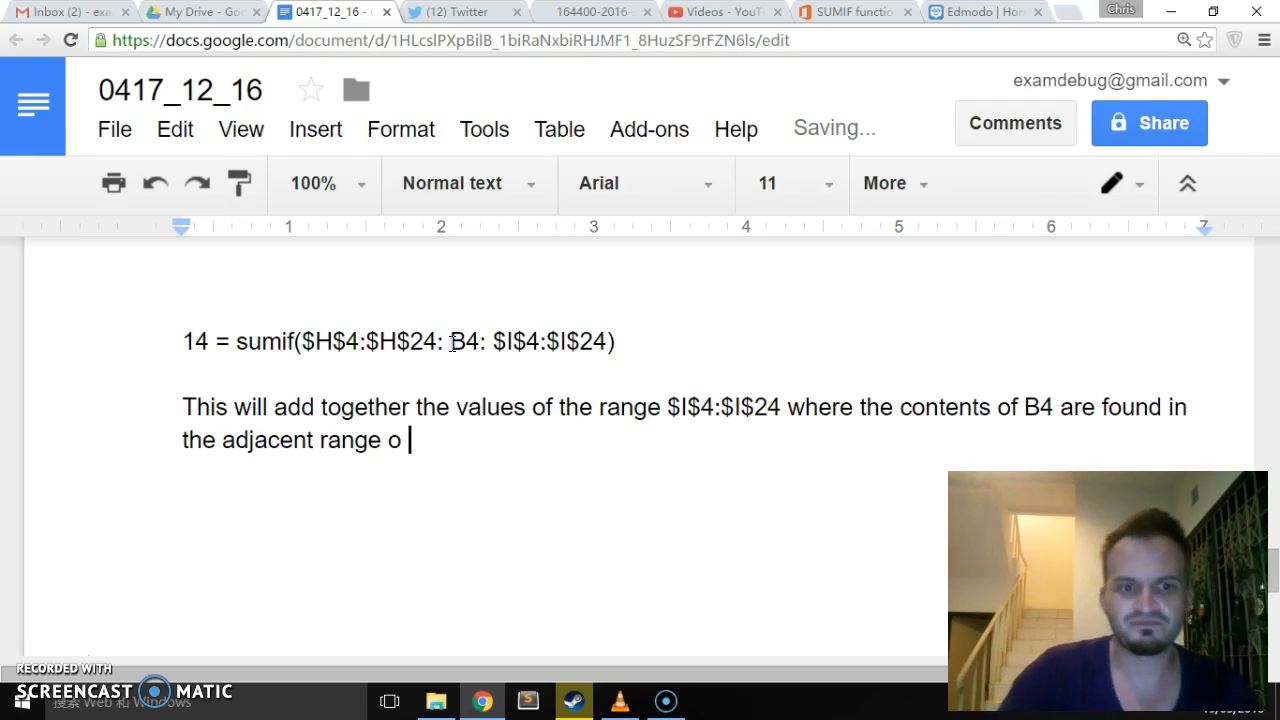
# - Copy the range $H$4:$H$24 from the formula to the end of the explanation
pyautogui.moveTo(295, 341); pyautogui.dragTo(403, 341)
pyautogui.click(400, 341)
pyautogui.moveTo(302, 341); pyautogui.dragTo(442, 341)
pyautogui.hotkey('ctrl', 'c')
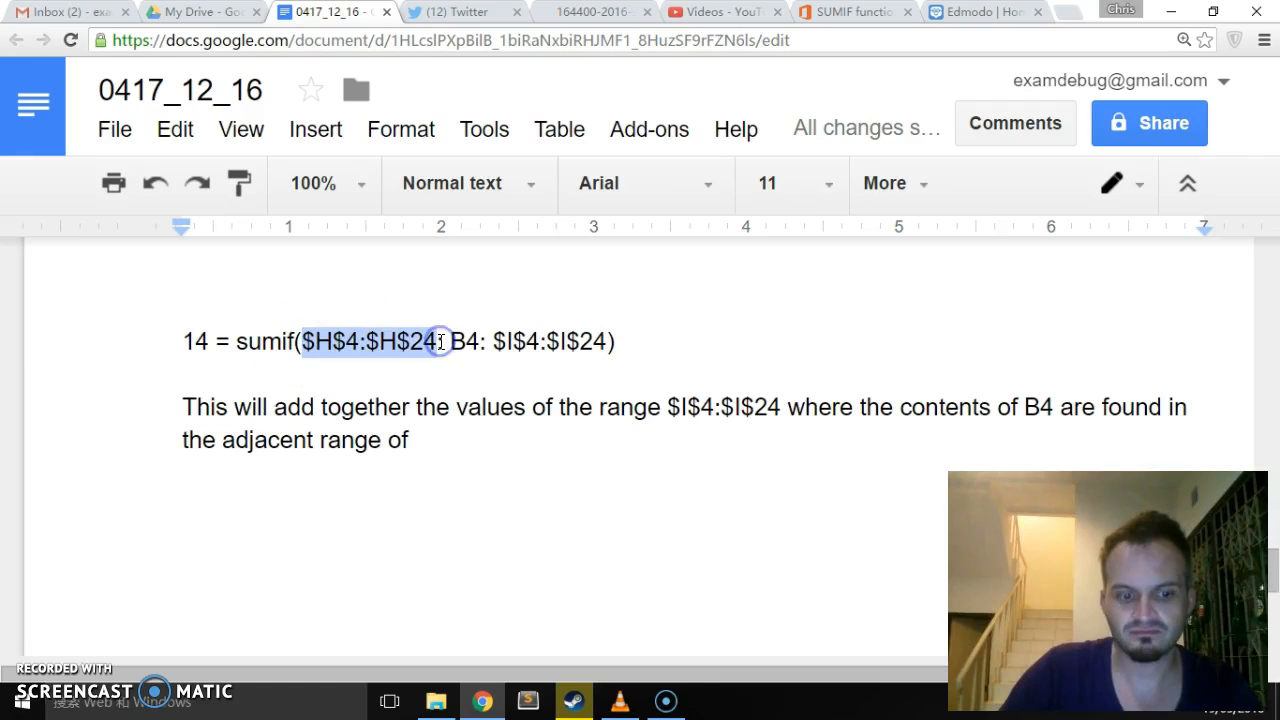
pyautogui.click(432, 440)
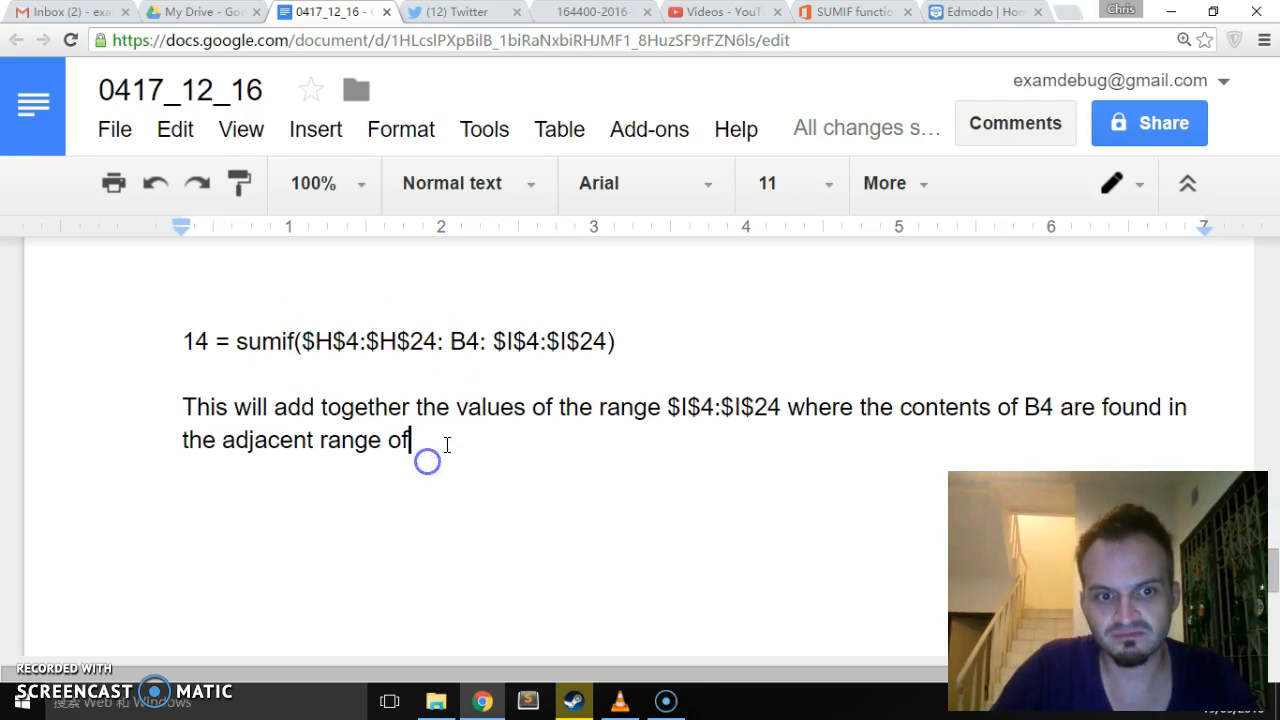
pyautogui.hotkey('ctrl', 'v')
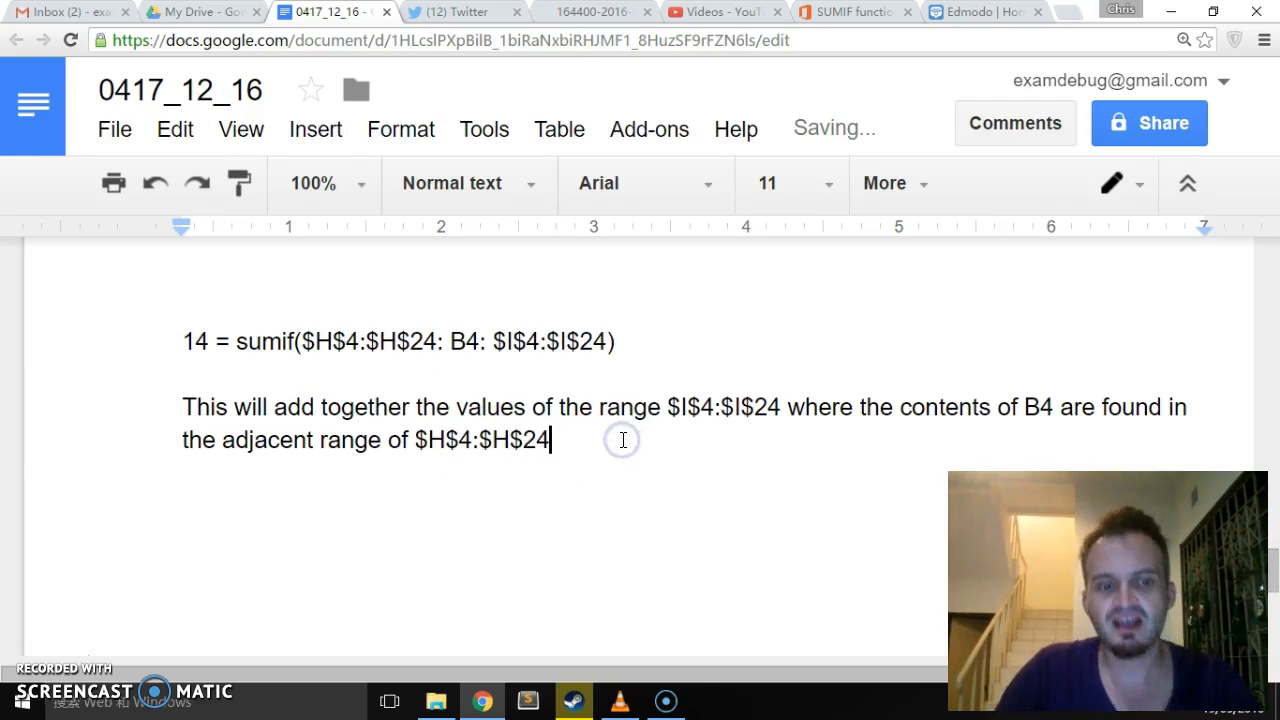
# - Insert the note "(the amount)" directly after $I$4:$I$24 in the explanation
pyautogui.click(783, 422)
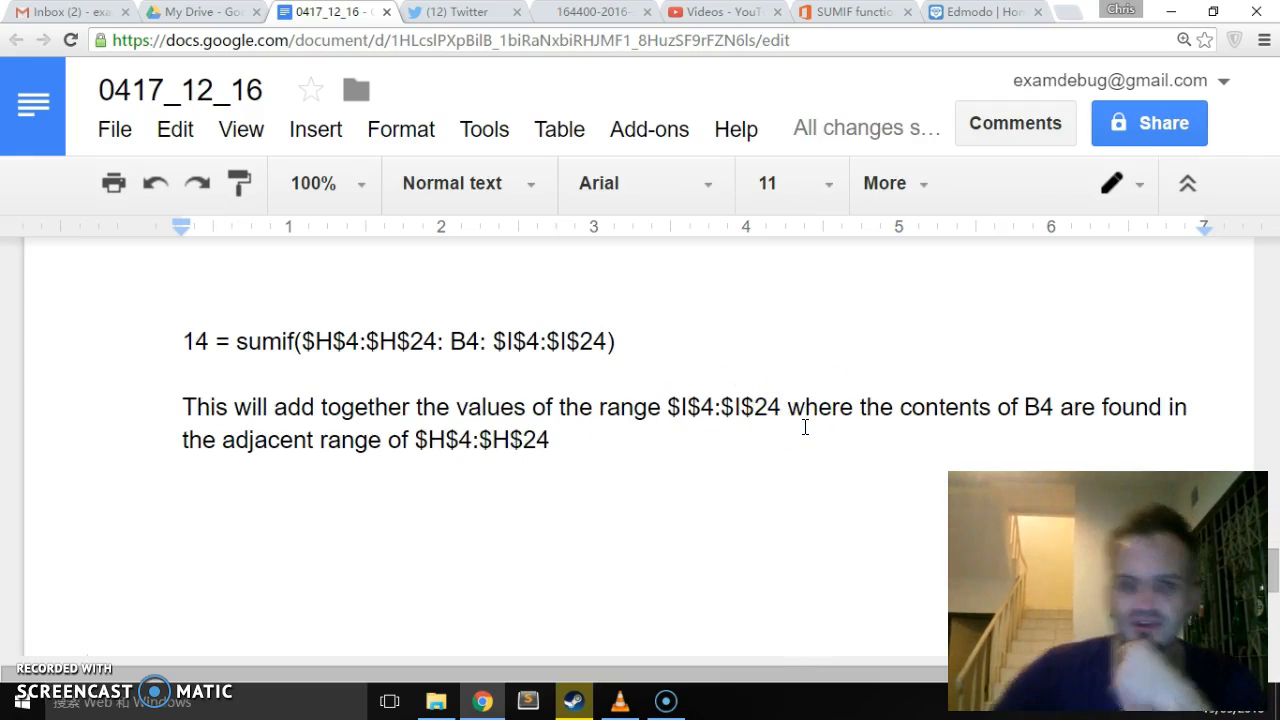
pyautogui.write('()')
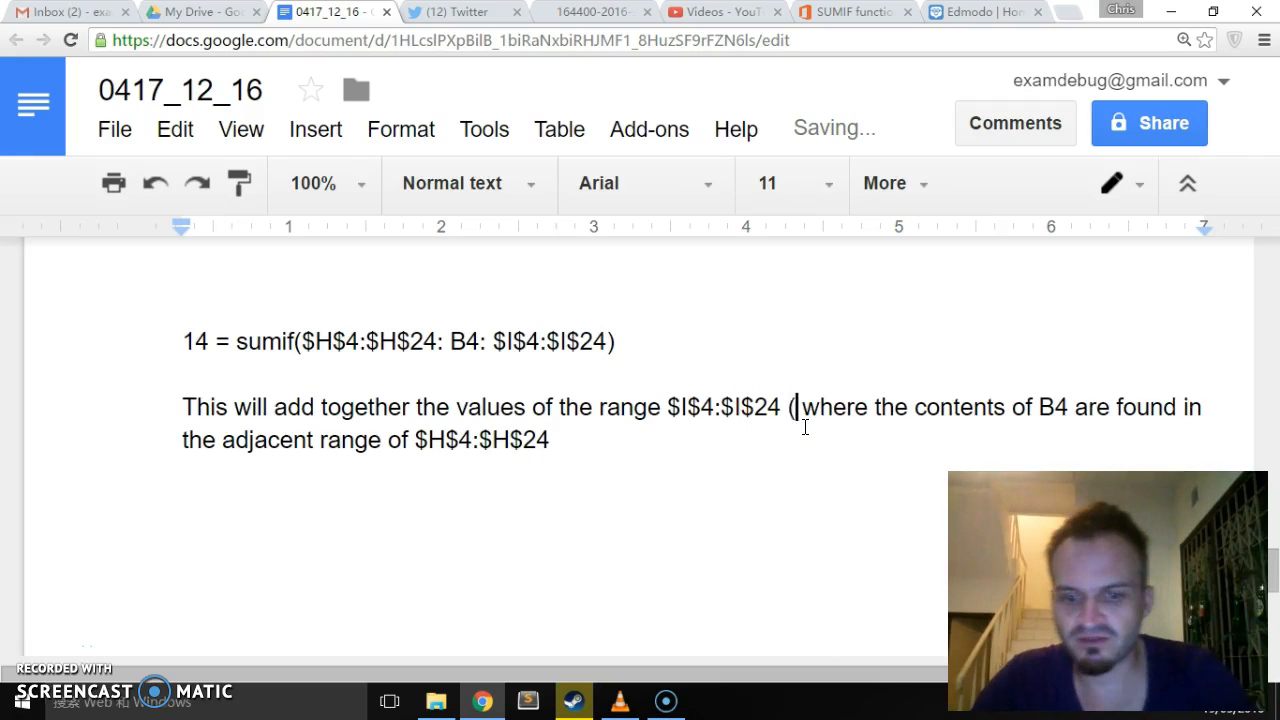
pyautogui.press('Left')
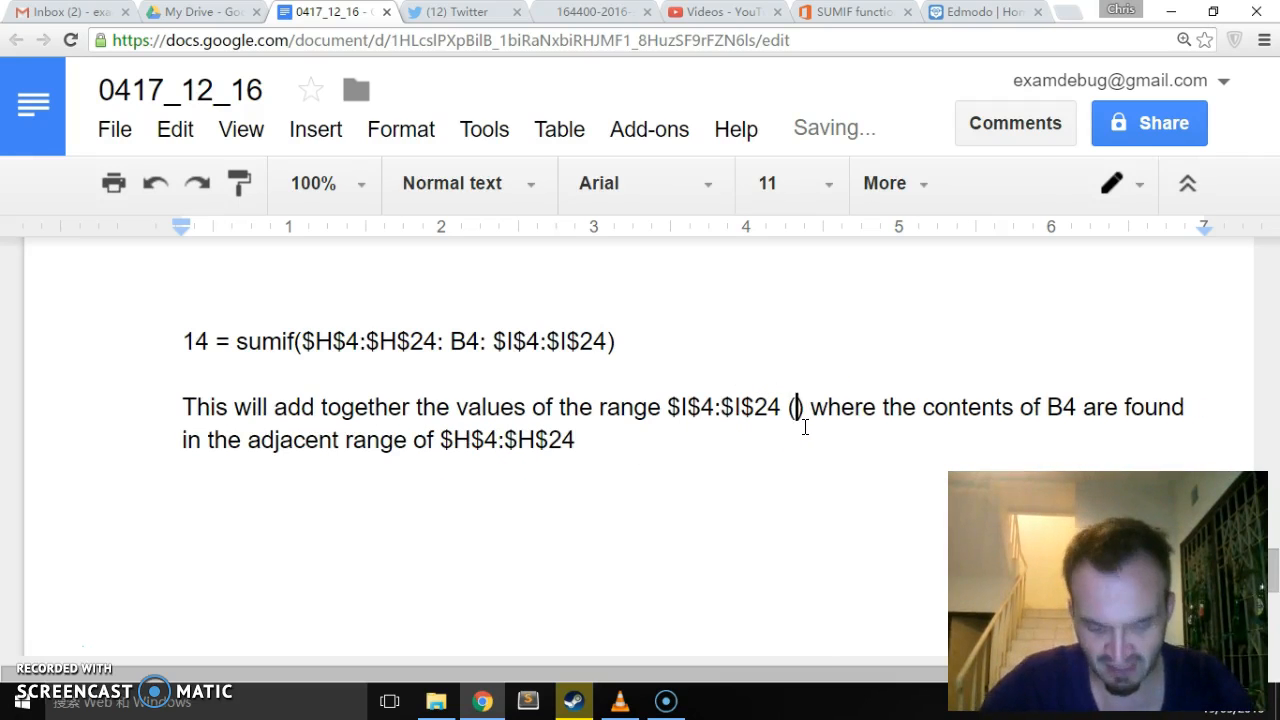
pyautogui.write('the amount')
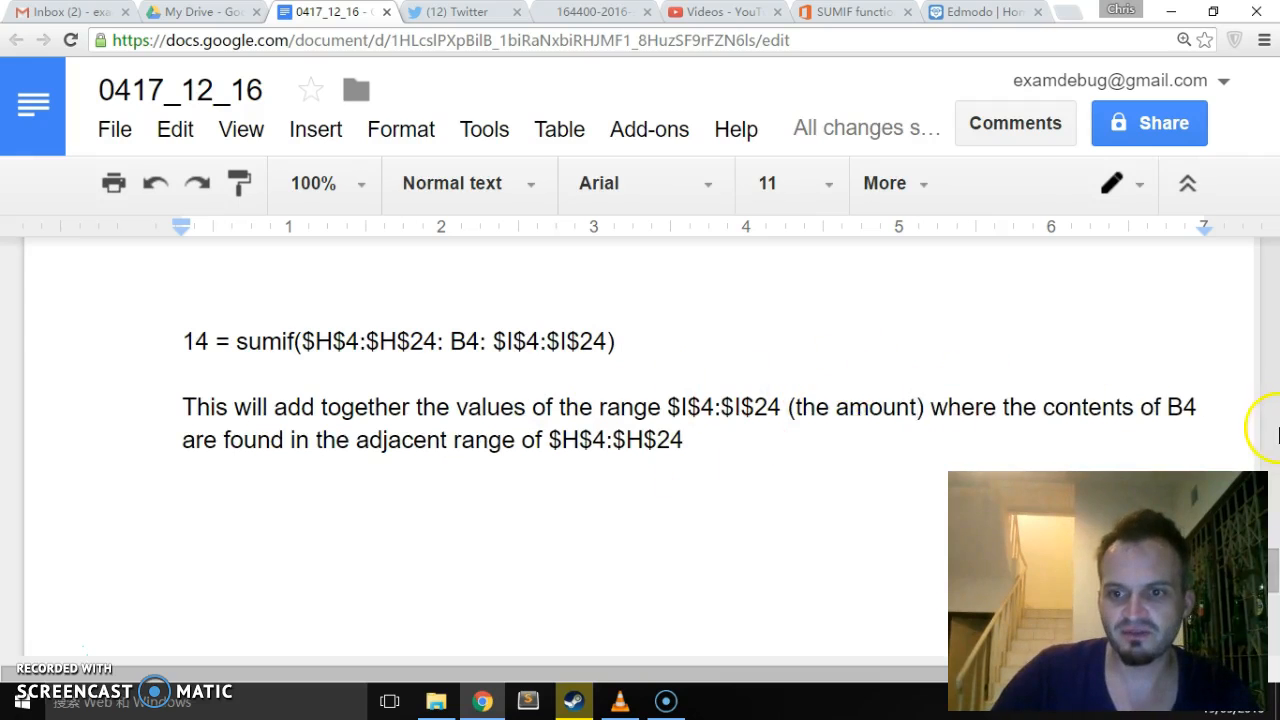
# - Add the note "(the location code)" after $H$4:$H$24 at the end of the explanation
pyautogui.click(1171, 406)
pyautogui.click(487, 440)
pyautogui.click(681, 432)
pyautogui.write('()')
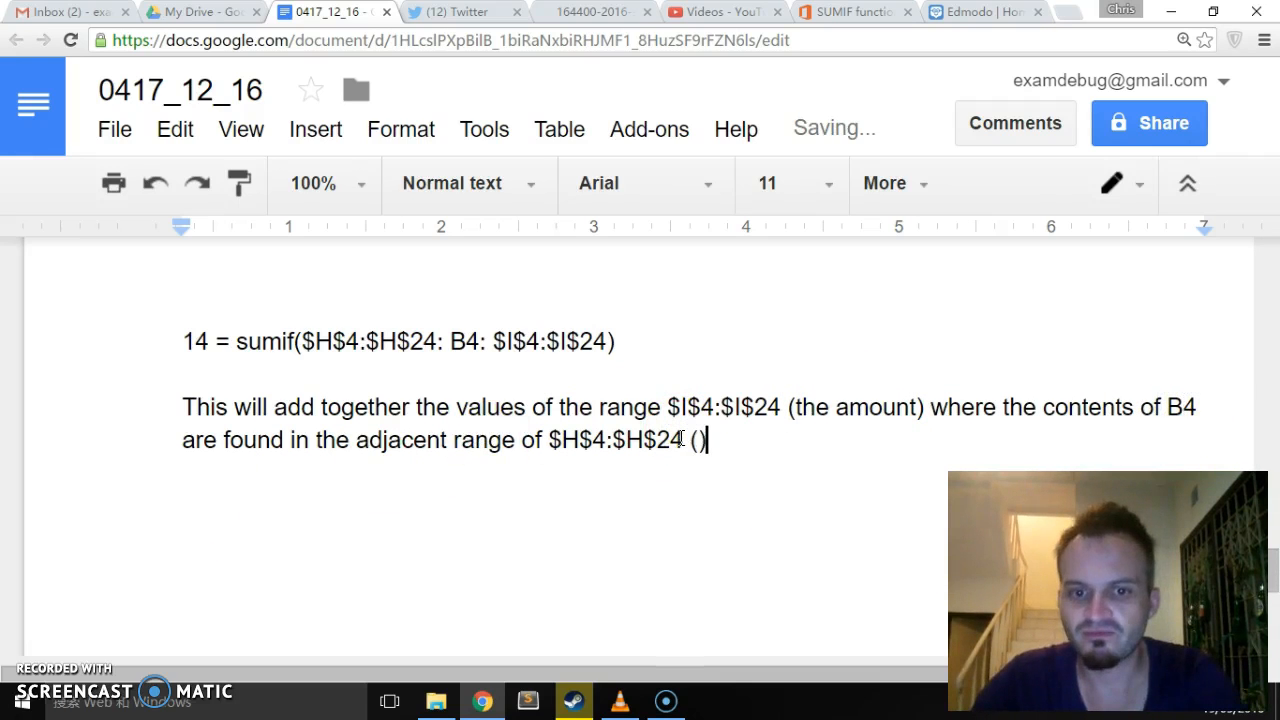
pyautogui.write('the l')
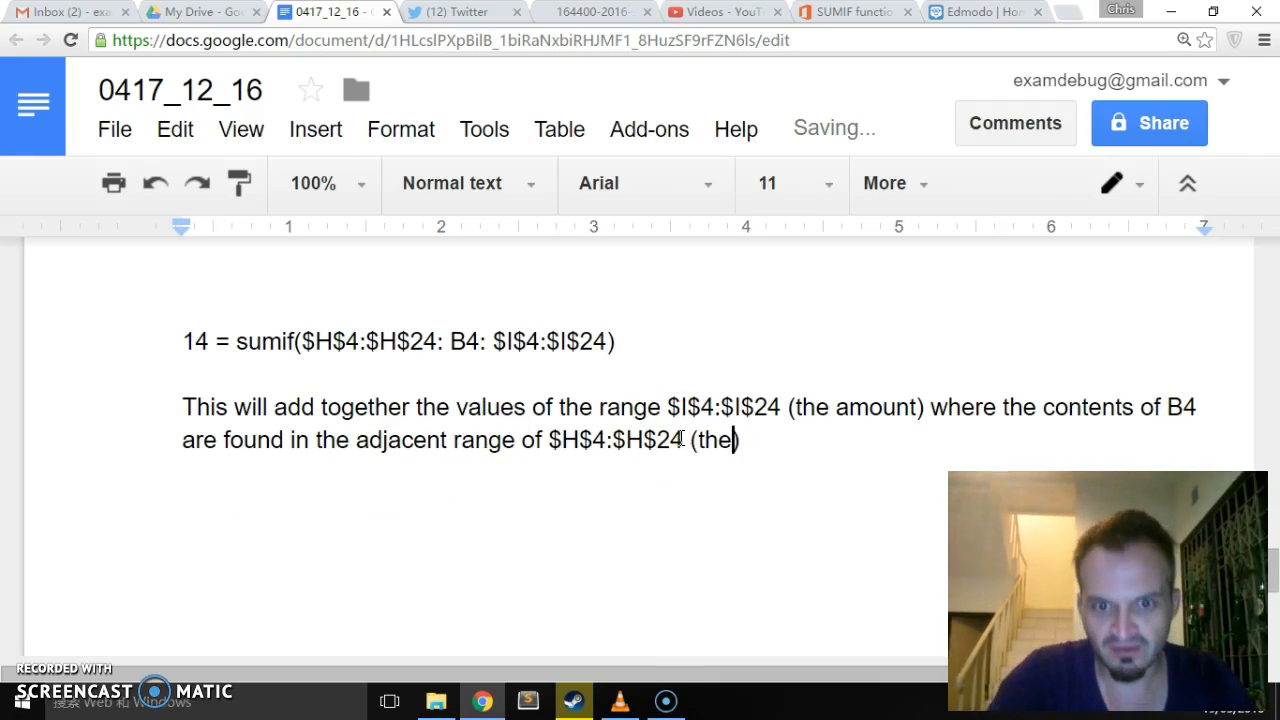
pyautogui.write('ocation')
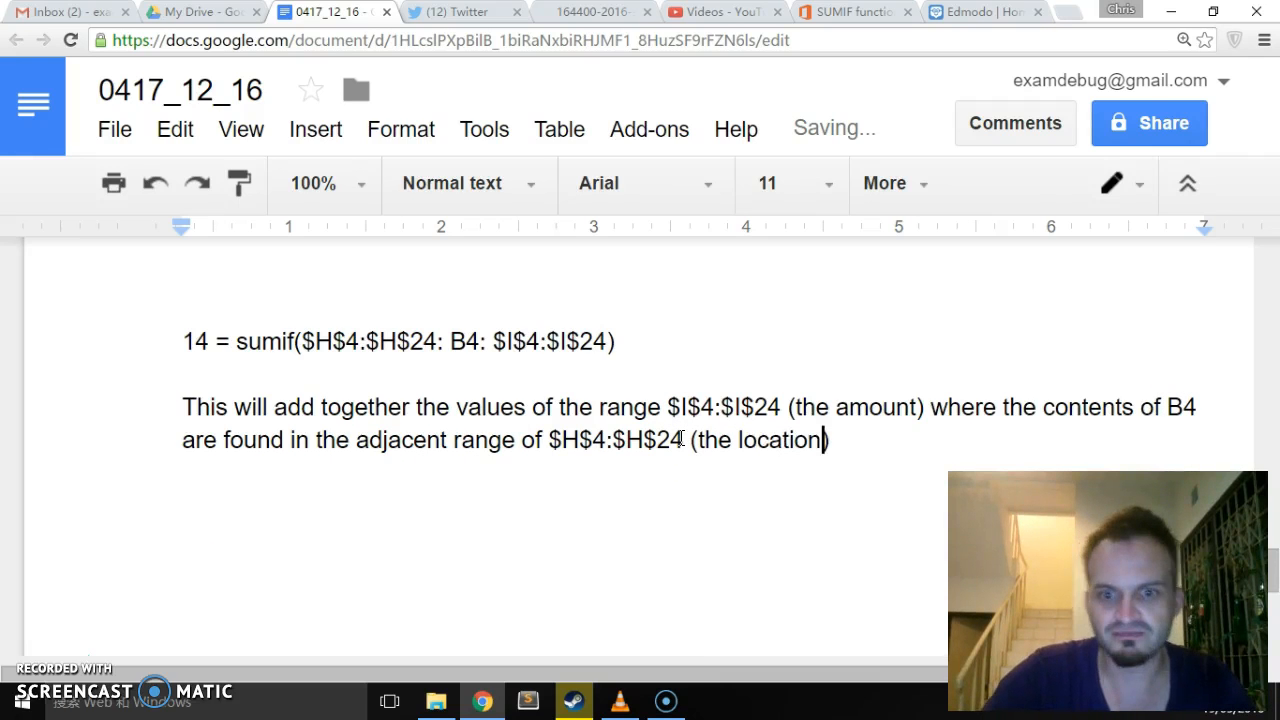
pyautogui.write(' code')
# - Insert the note "(AF)" after B4 in the explanation sentence
pyautogui.click(1197, 406)
pyautogui.write('(')
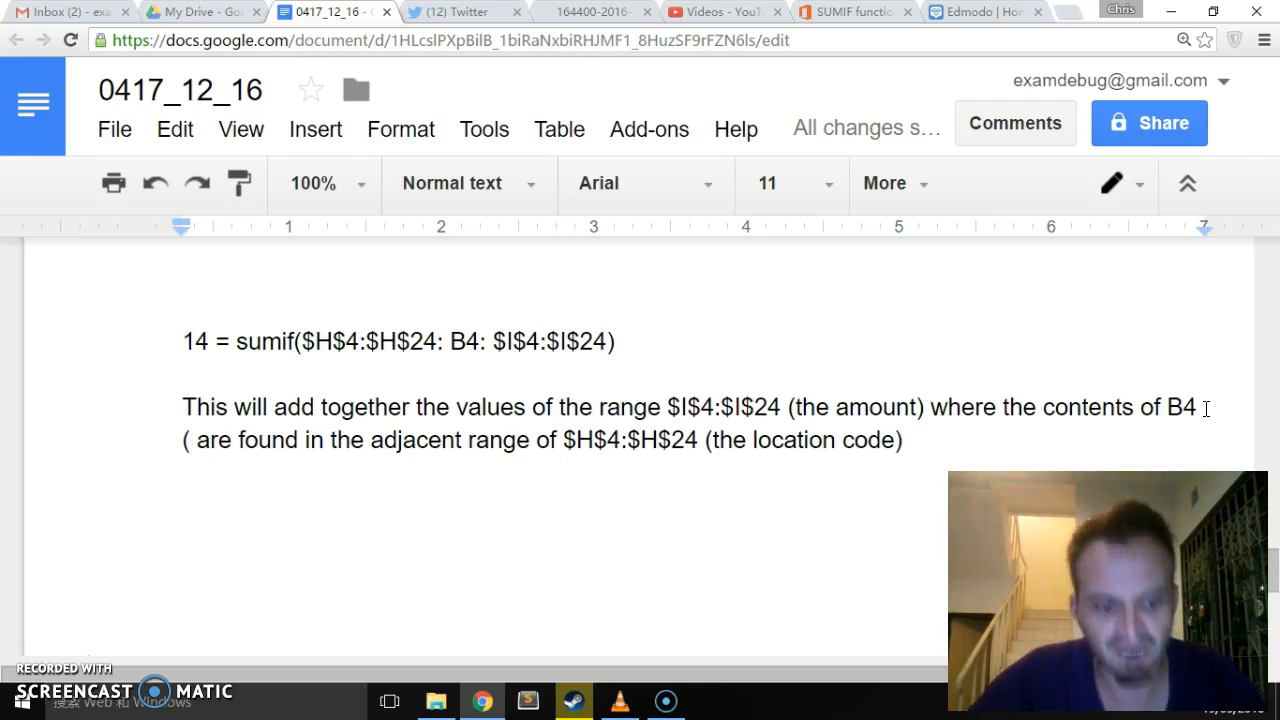
pyautogui.write('AF)')
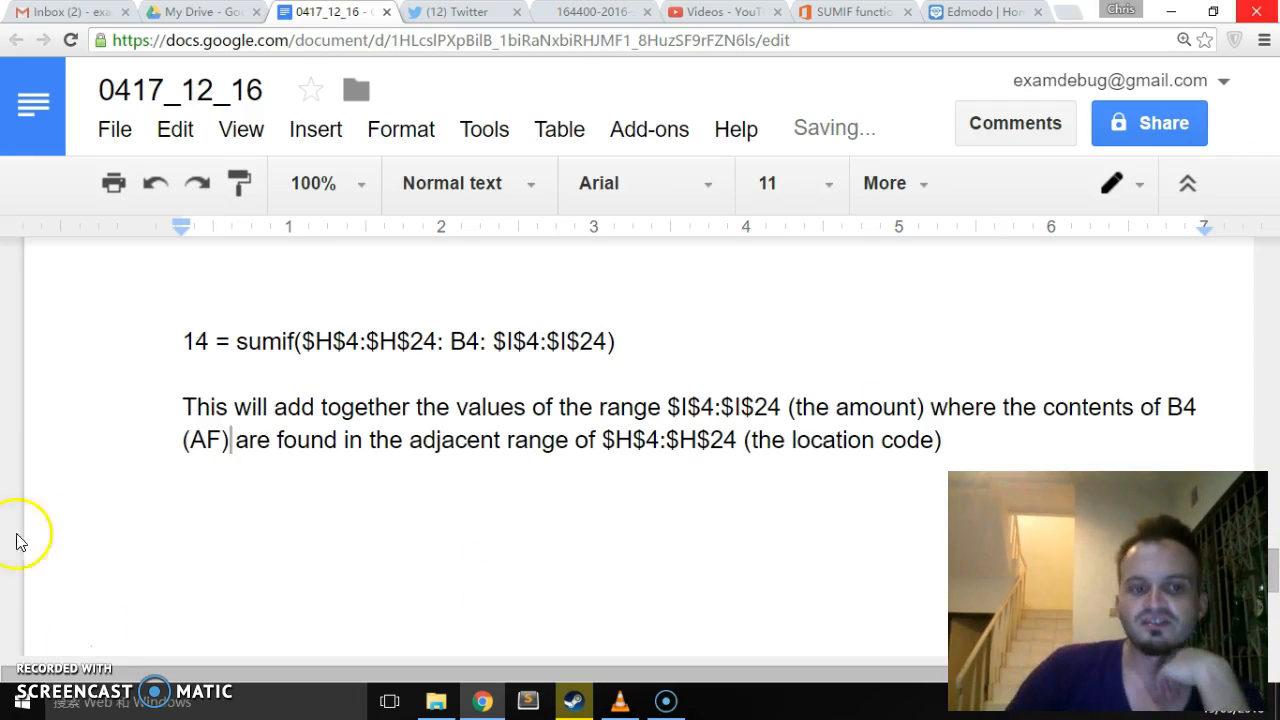
pyautogui.click(207, 440)
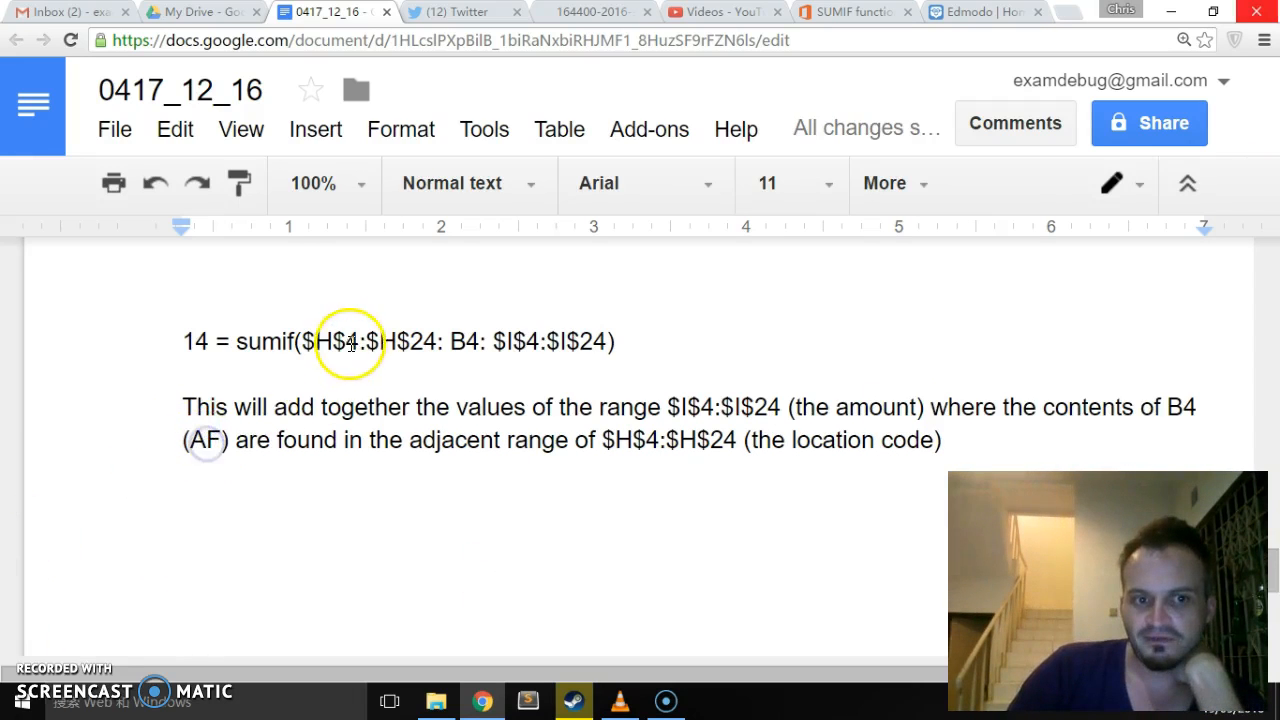
pyautogui.moveTo(303, 341); pyautogui.dragTo(437, 331)
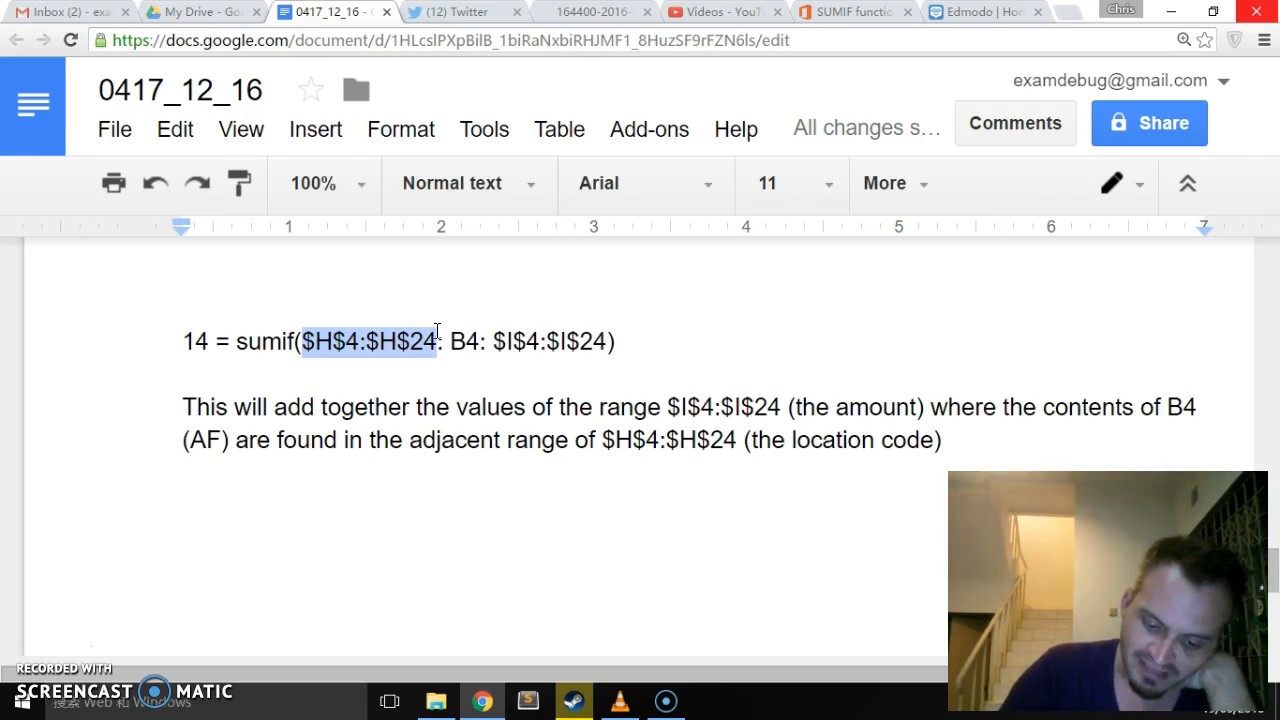
pyautogui.click(494, 342)
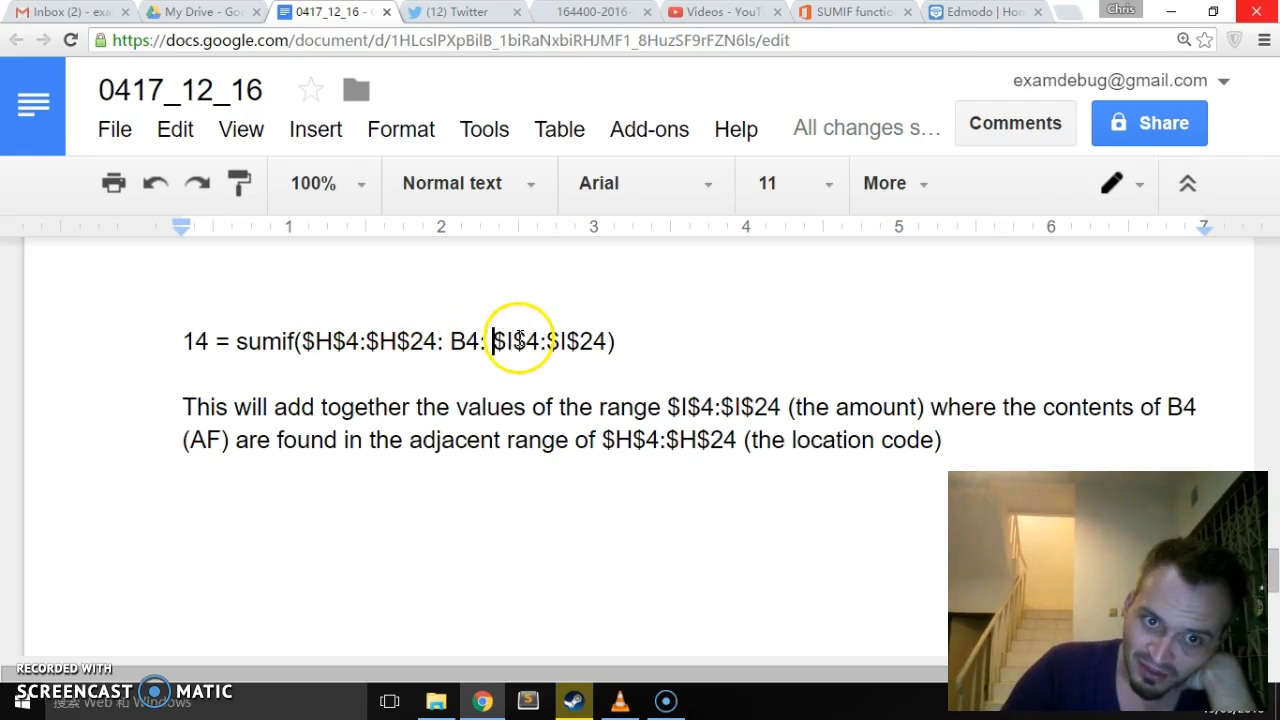
pyautogui.moveTo(492, 342); pyautogui.dragTo(607, 341)
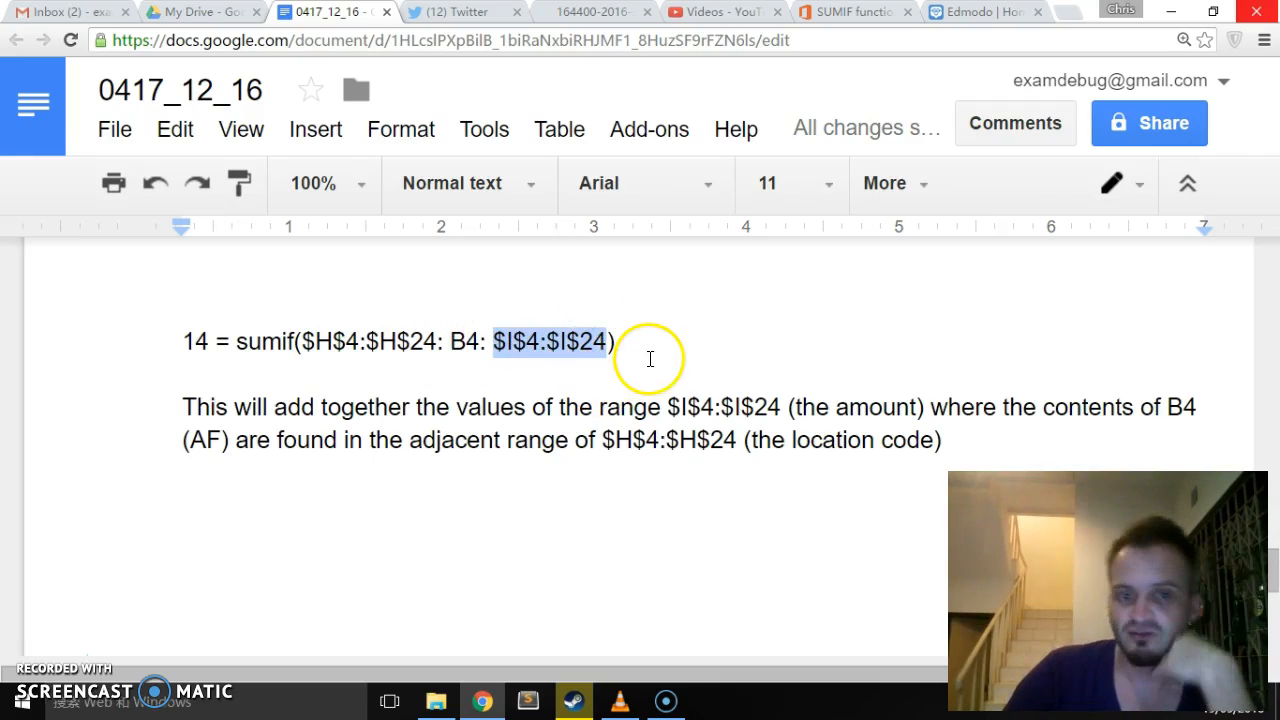
# - Replace the word "adjacent" with "corresponding" in the explanation sentence, correcting its spelling with the suggested word
pyautogui.click(466, 440)
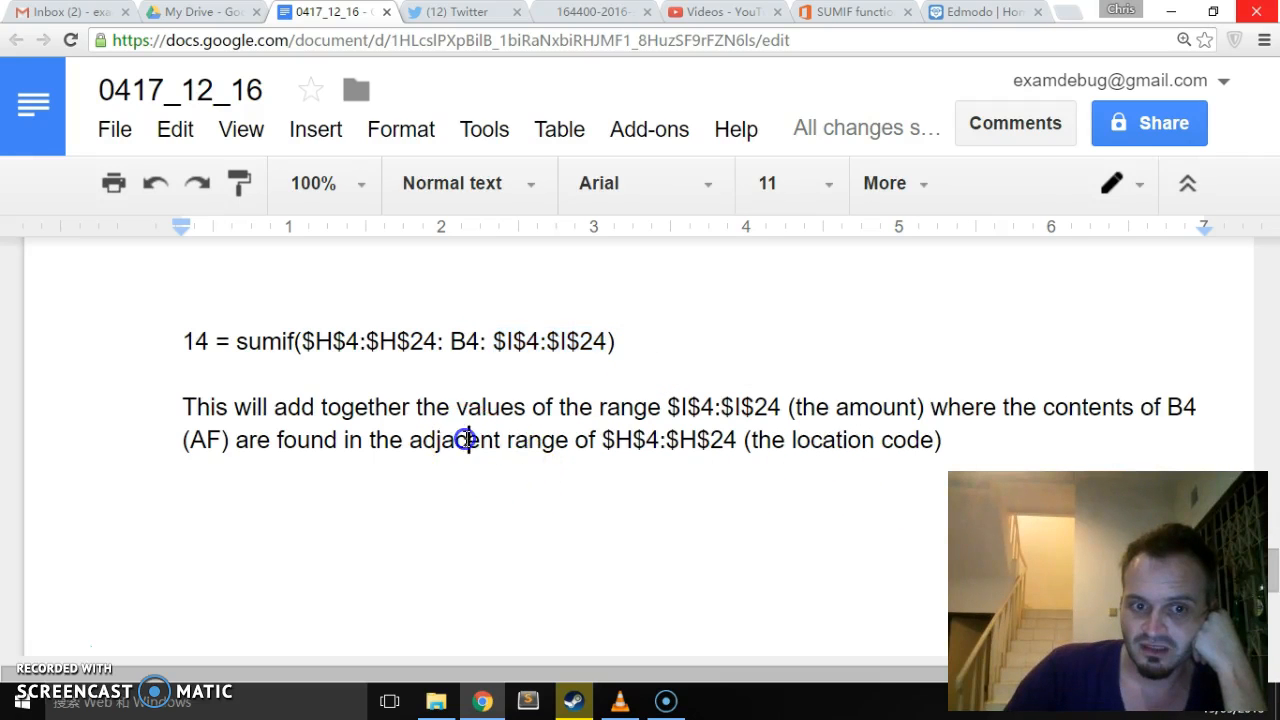
pyautogui.doubleClick(466, 440)
pyautogui.write('cor')
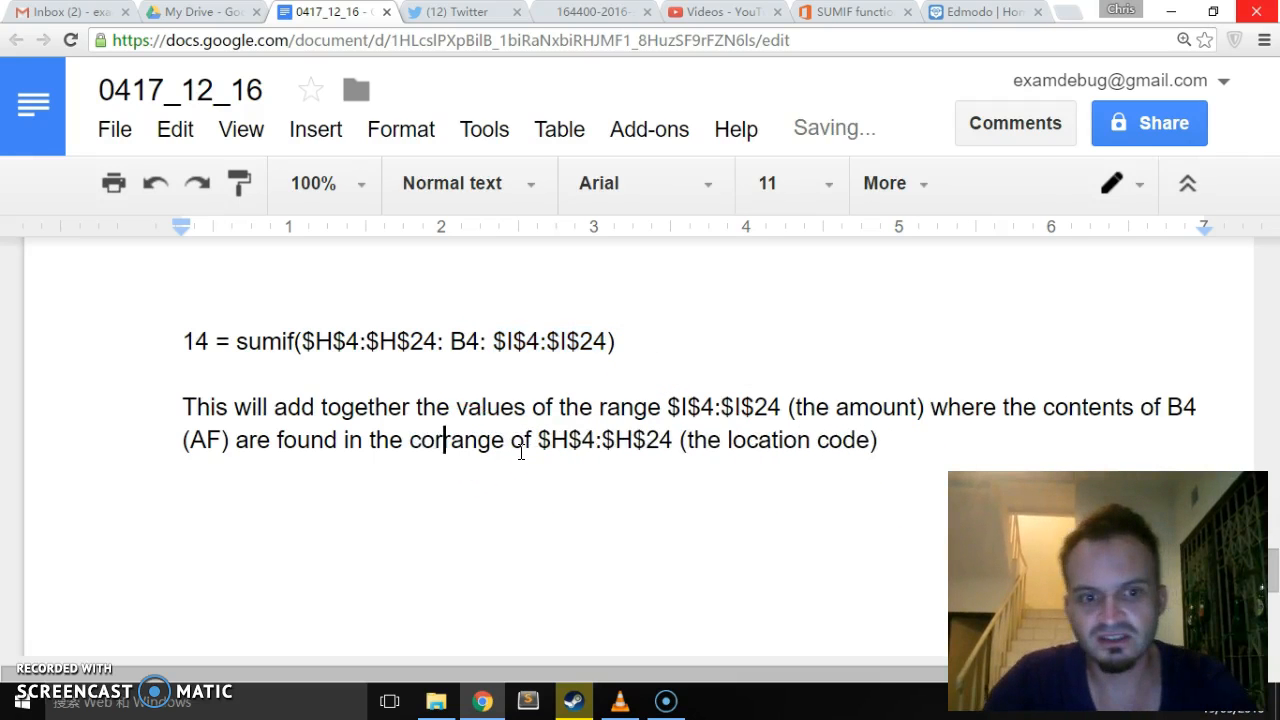
pyautogui.write('sponding')
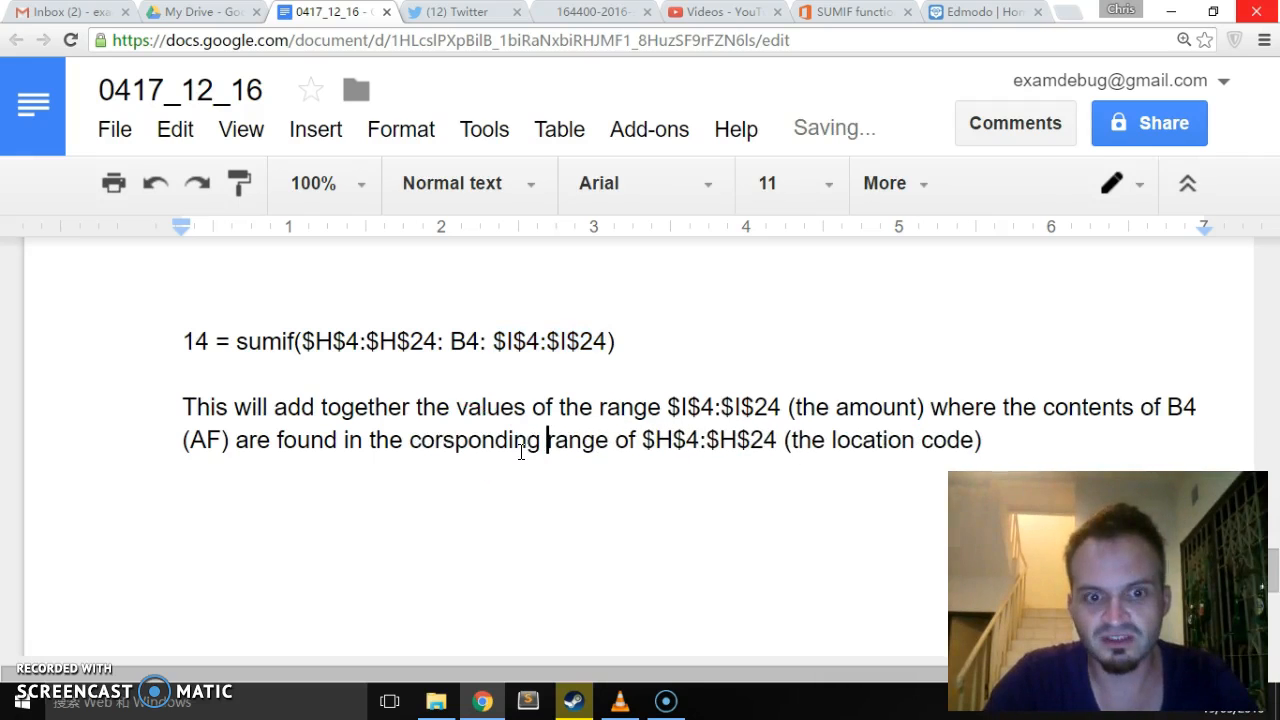
pyautogui.rightClick(500, 443)
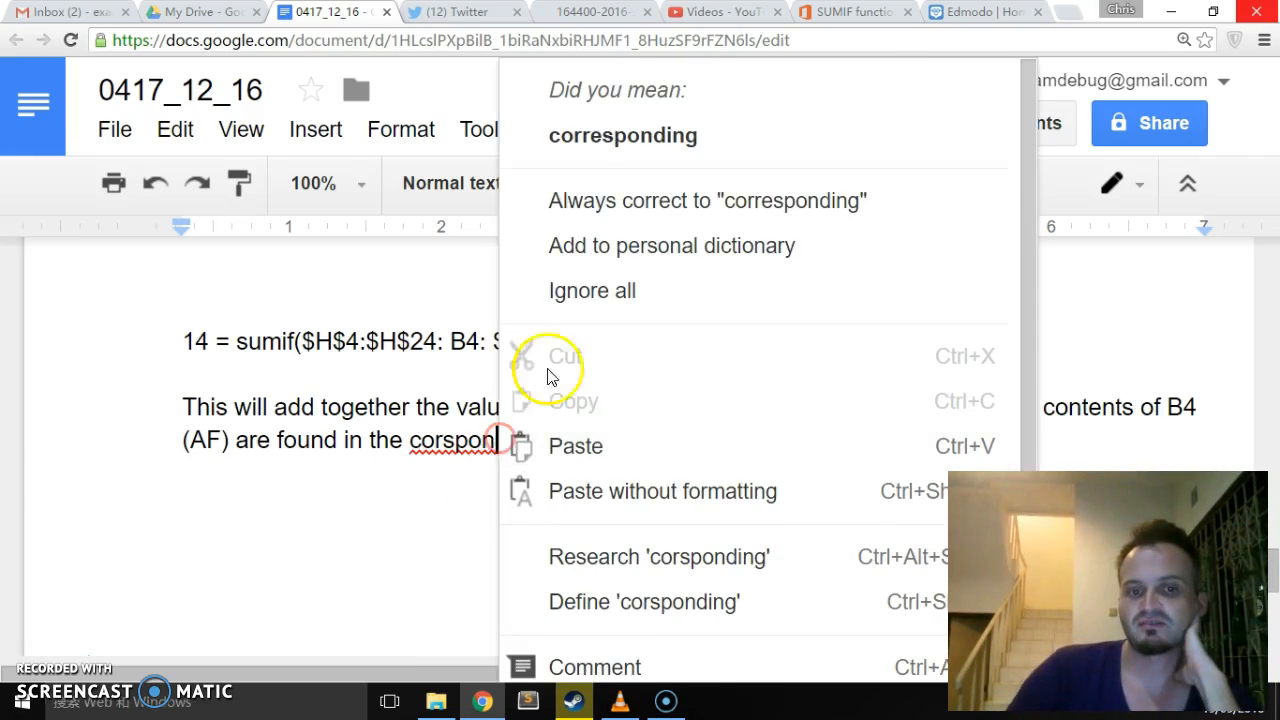
pyautogui.click(634, 122)
# - Insert the cell reference E4 between the question number 14 and the equals sign of the SUMIF formula
pyautogui.click(597, 574)
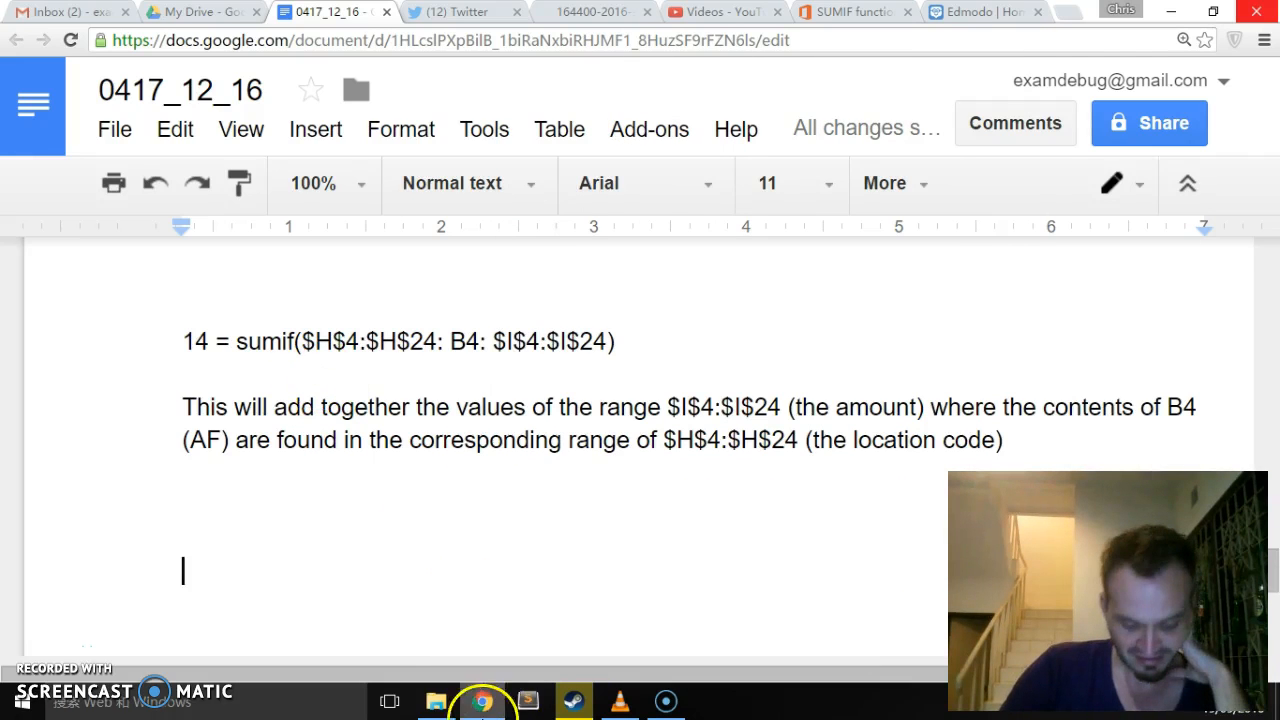
pyautogui.scroll(-1, 566, 537)
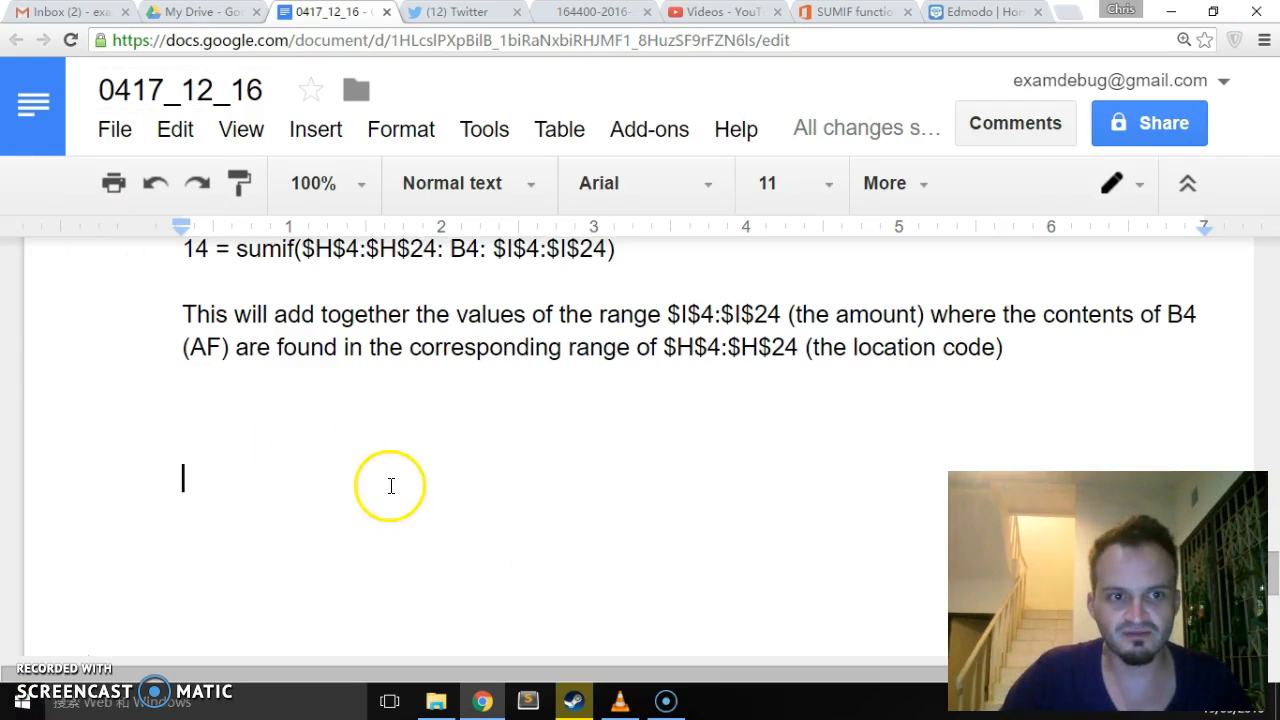
pyautogui.scroll(1, 391, 486)
pyautogui.press('Up')
pyautogui.press('Up')
pyautogui.press('Up')
pyautogui.press('Up')
pyautogui.press('Up')
pyautogui.press('Up')
pyautogui.press('Up')
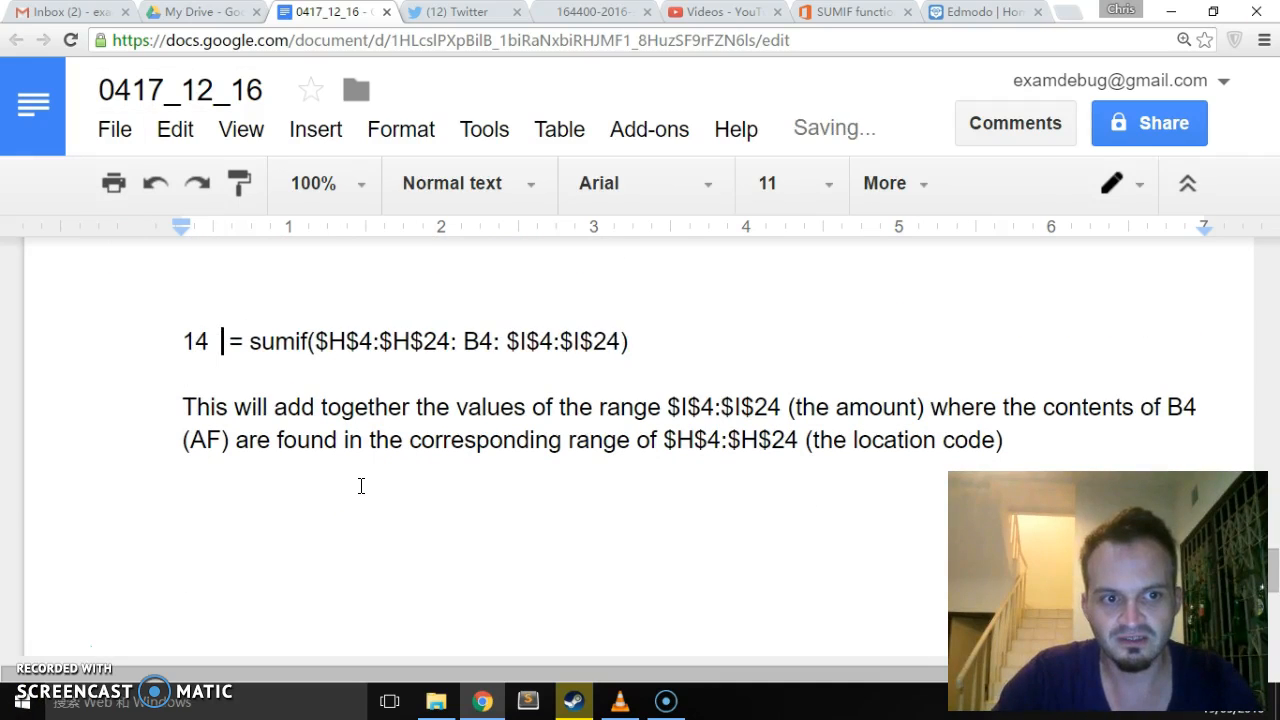
pyautogui.write('E4')
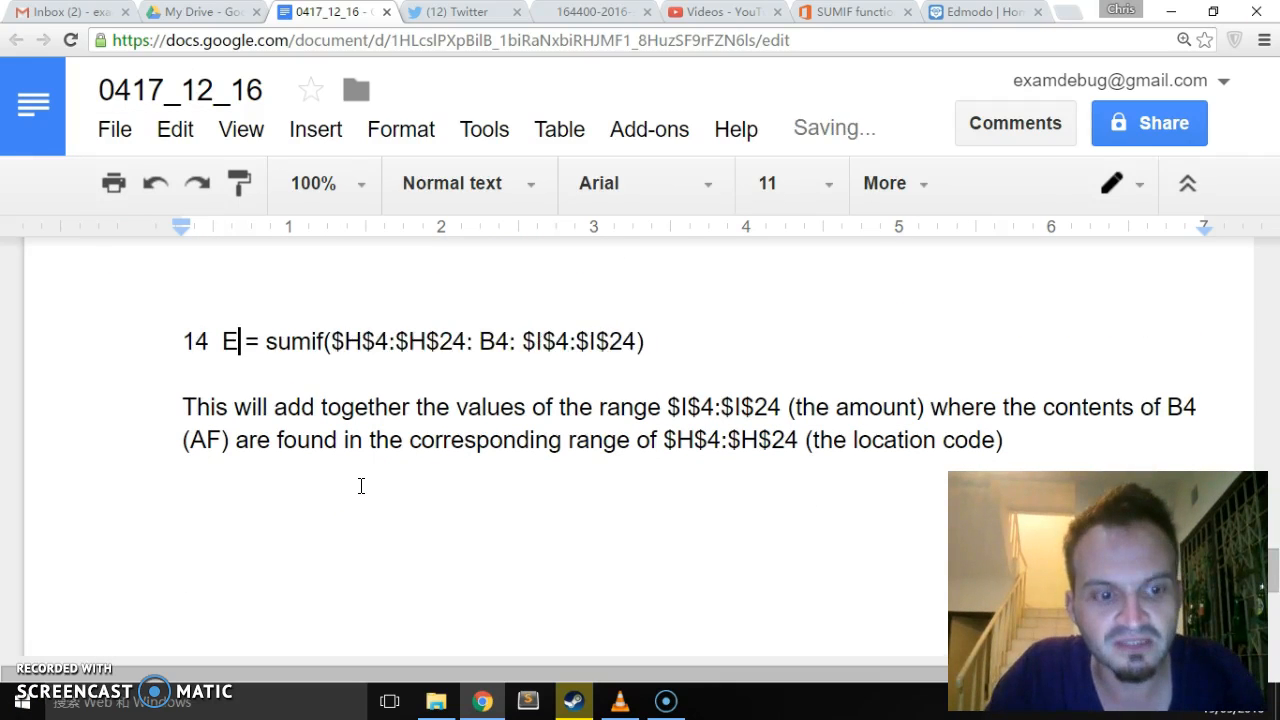
# - Add an E8 answer line below the explanation, reusing the E4 SUMIF formula with B8 in place of B4
pyautogui.press('Down')
pyautogui.press('Down')
pyautogui.press('Down')
pyautogui.press('Down')
pyautogui.press('Down')
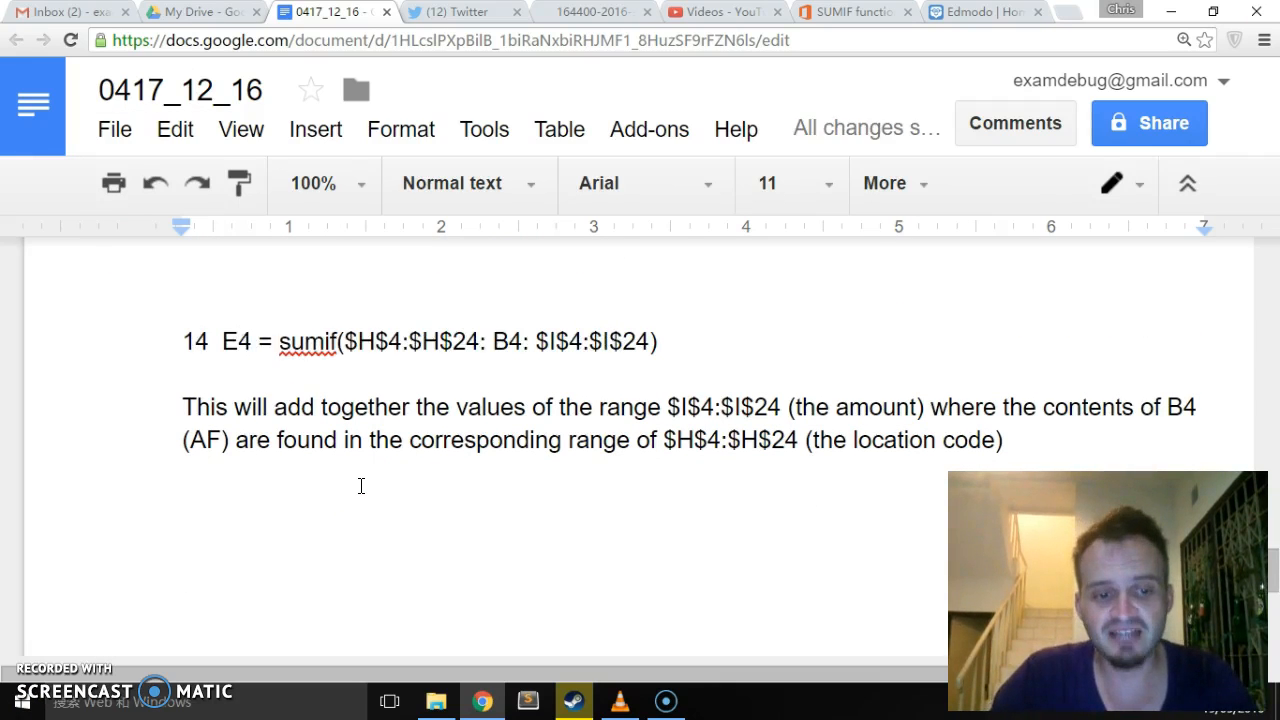
pyautogui.write('E8')
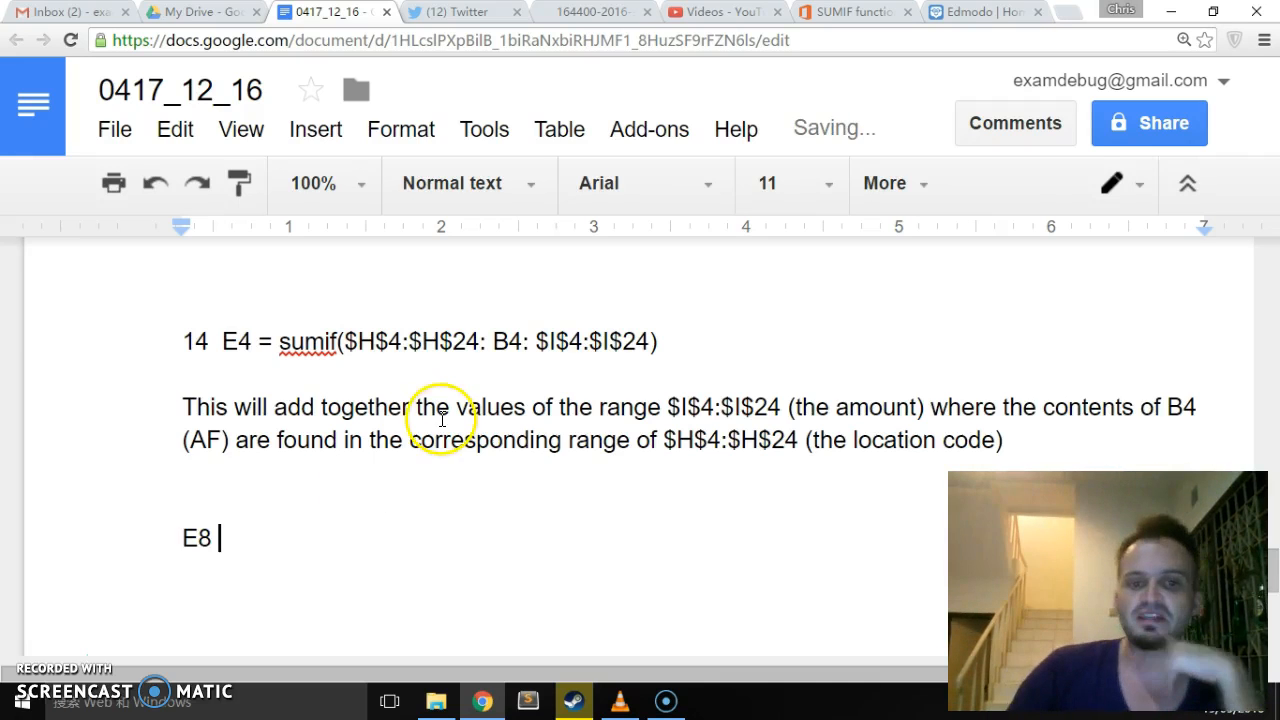
pyautogui.click(254, 341)
pyautogui.moveTo(254, 341); pyautogui.dragTo(697, 331)
pyautogui.hotkey('ctrl', 'c')
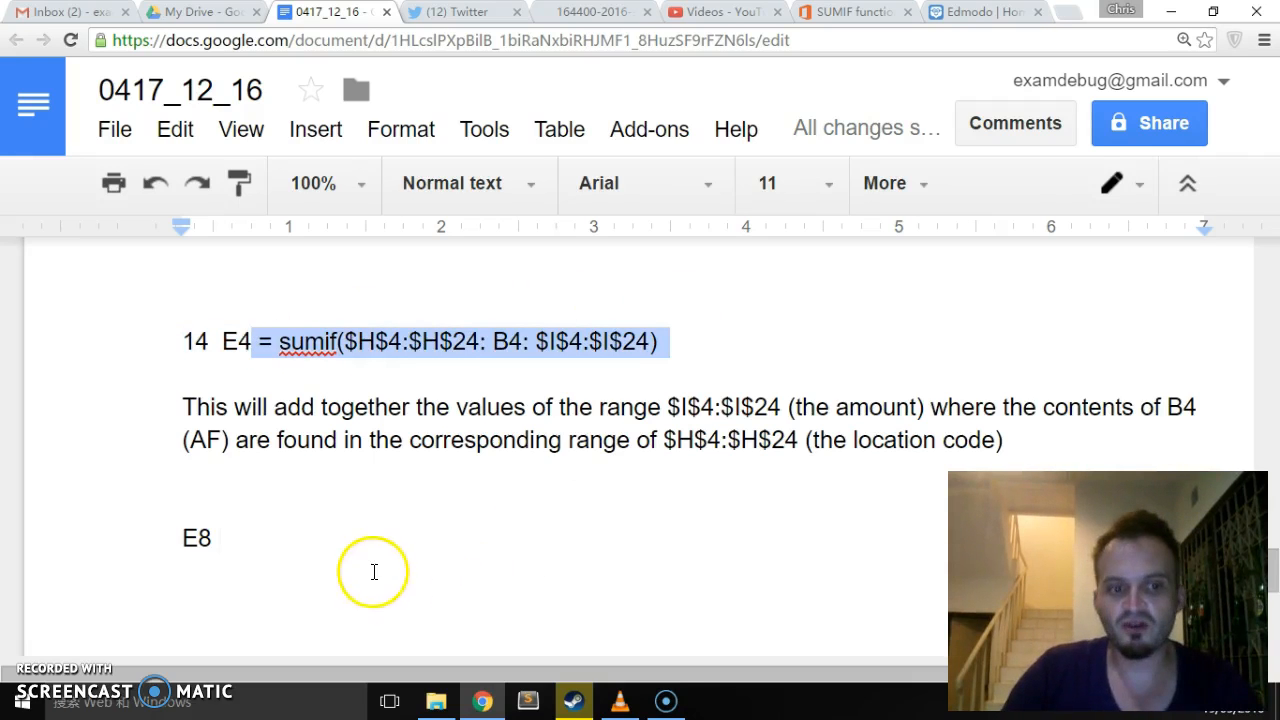
pyautogui.click(247, 538)
pyautogui.hotkey('ctrl', 'v')
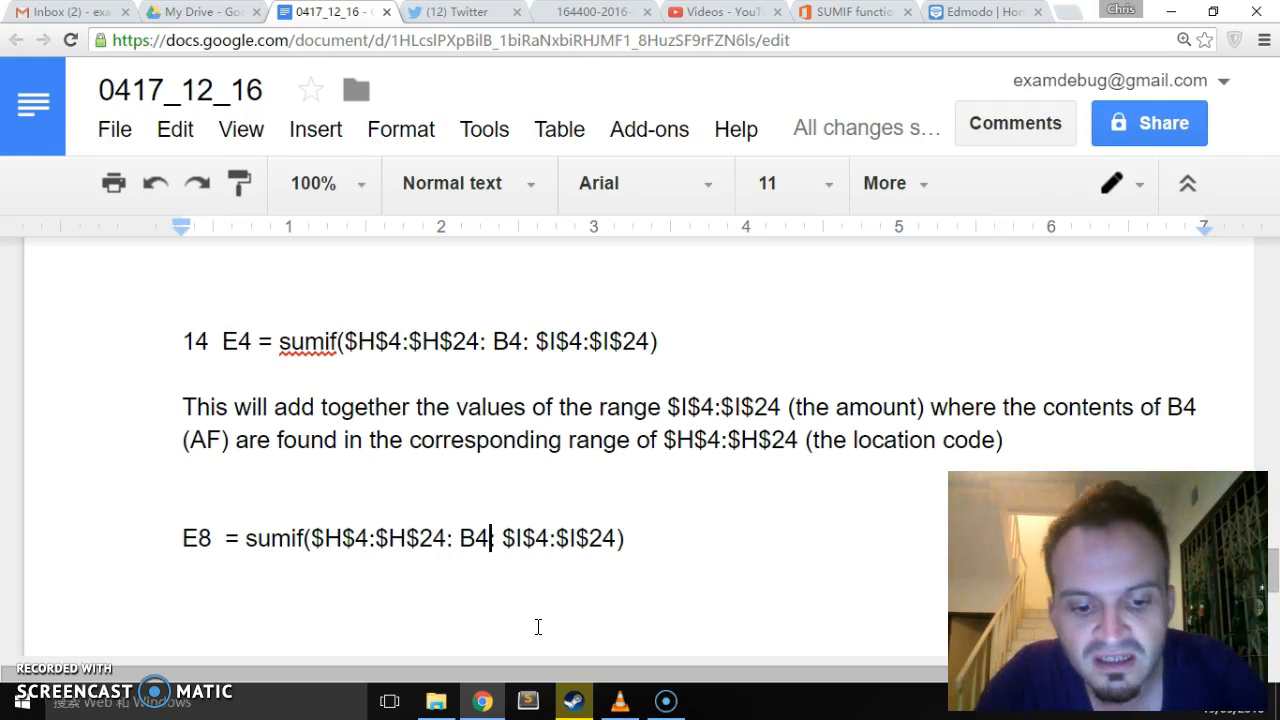
pyautogui.press('BackSpace')
pyautogui.write('8')
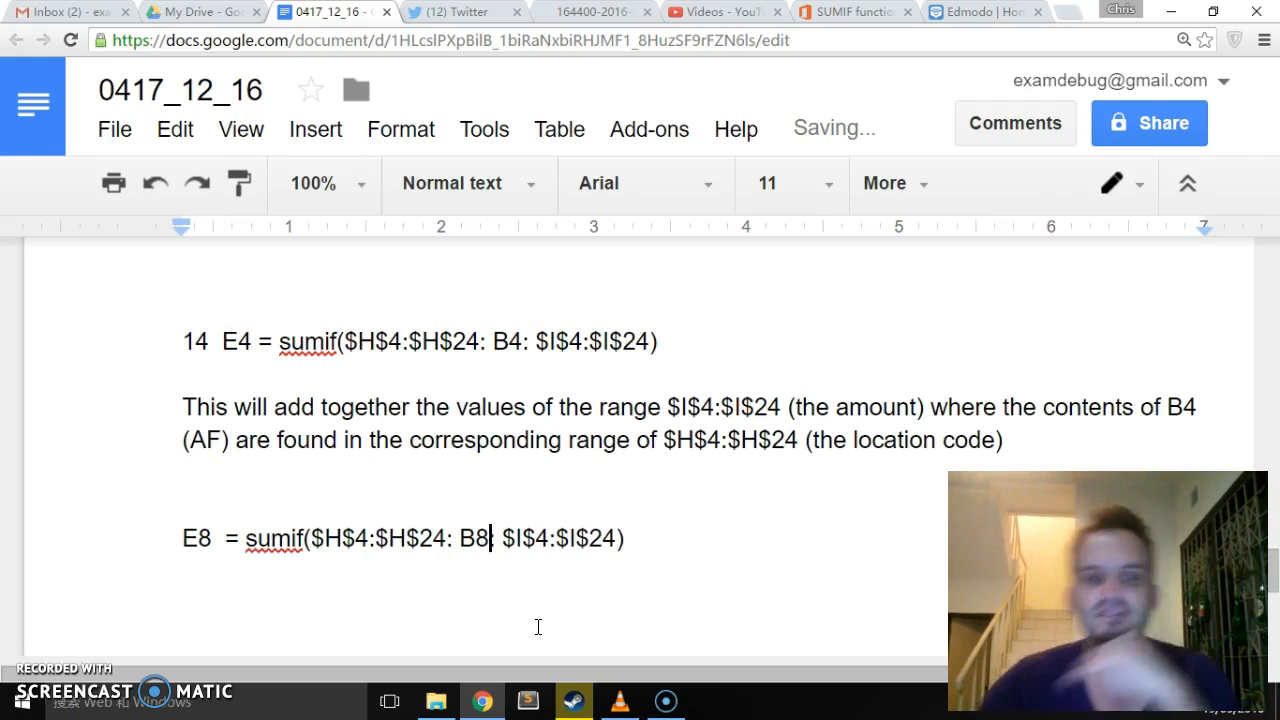
# - Move the question "Explain what this formula does" to directly above the explanation under the E4 formula
pyautogui.scroll(-7, 214, 486)
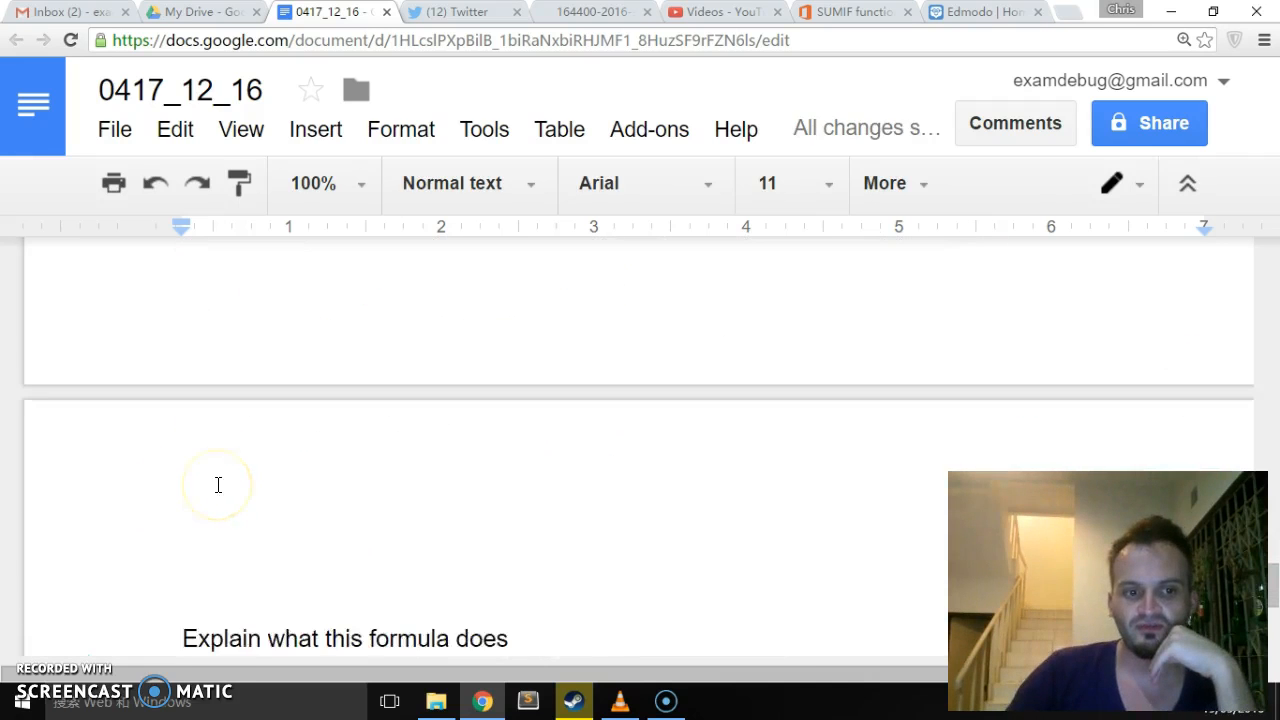
pyautogui.scroll(2, 218, 485)
pyautogui.scroll(-2, 218, 485)
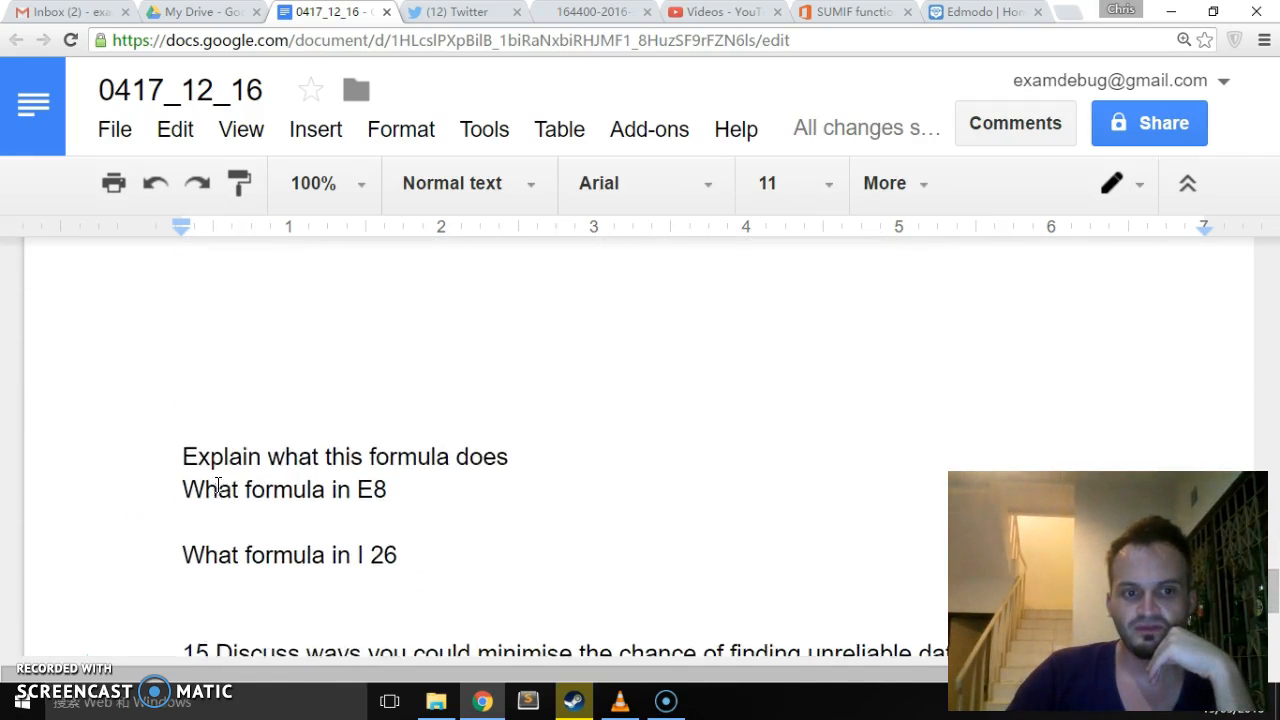
pyautogui.scroll(5, 309, 471)
pyautogui.scroll(-5, 384, 497)
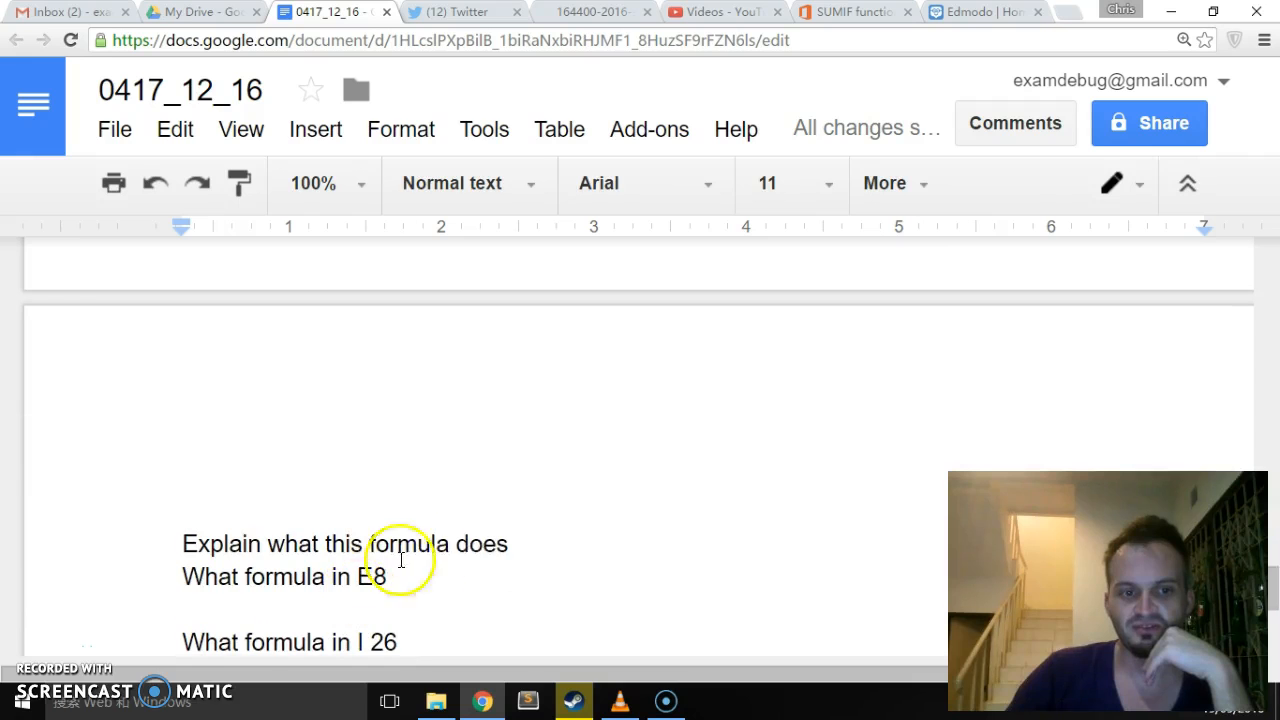
pyautogui.moveTo(550, 549); pyautogui.dragTo(170, 557)
pyautogui.hotkey('ctrl', 'x')
pyautogui.scroll(5, 216, 520)
pyautogui.click(189, 468)
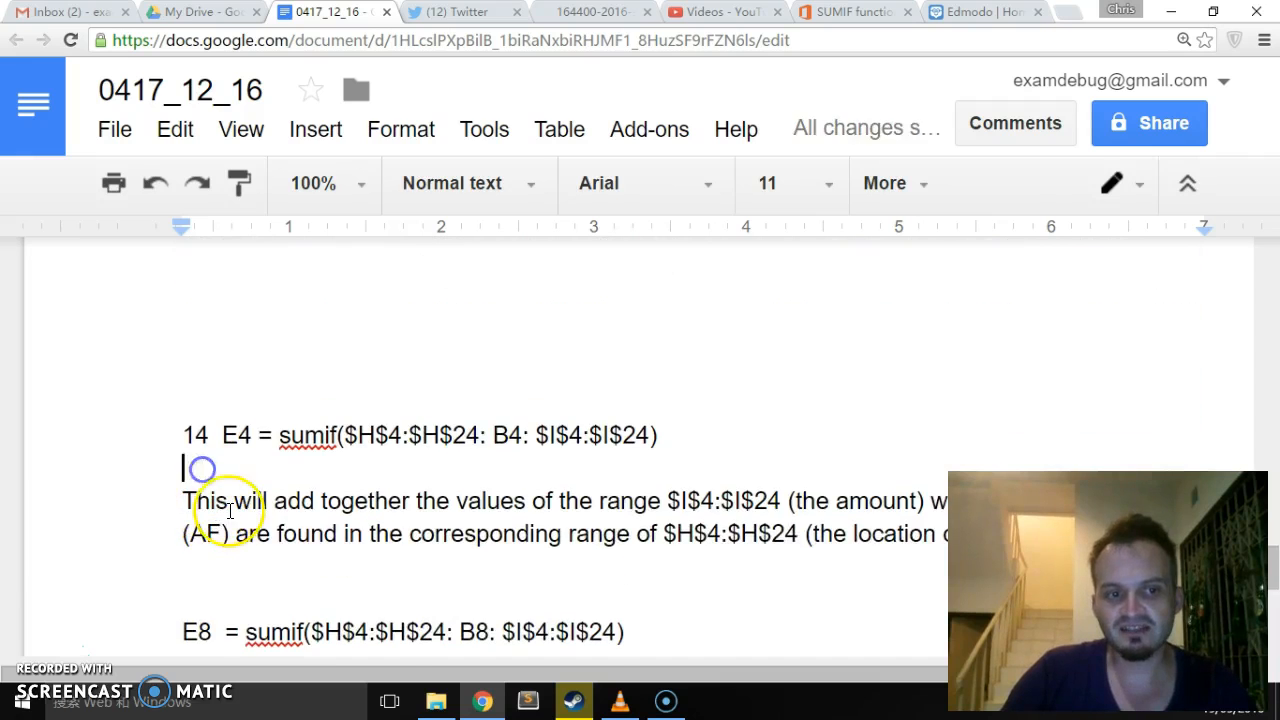
pyautogui.press('Return')
pyautogui.hotkey('ctrl', 'v')
# - Move the question "What formula in E8" to the line directly above the E8 SUMIF formula
pyautogui.scroll(-7, 233, 515)
pyautogui.moveTo(490, 323); pyautogui.dragTo(149, 323)
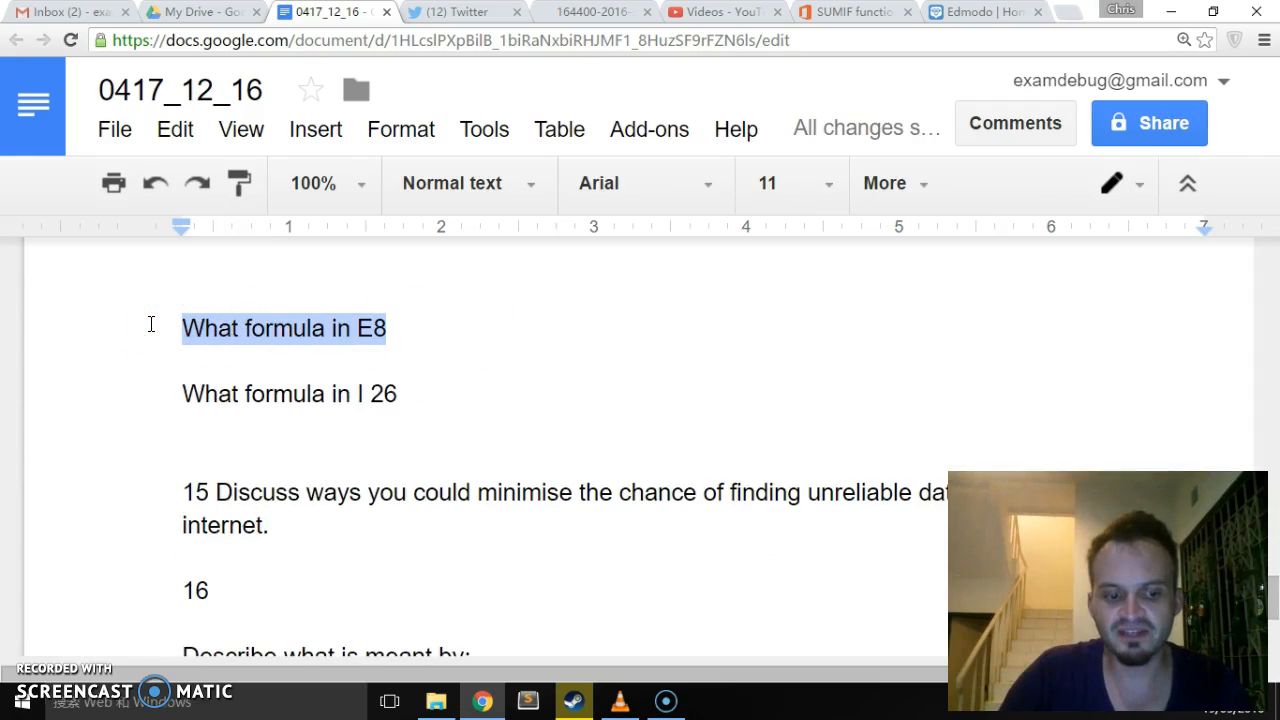
pyautogui.hotkey('ctrl', 'x')
pyautogui.scroll(5, 320, 349)
pyautogui.click(274, 533)
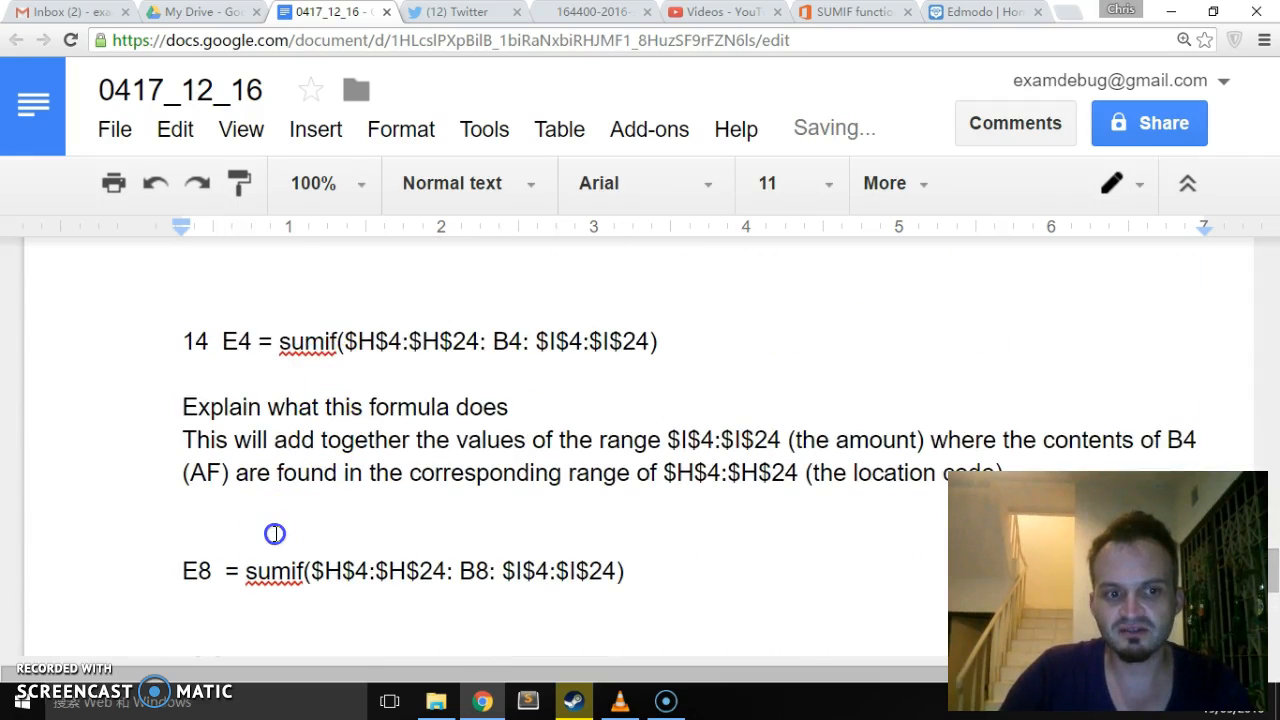
pyautogui.hotkey('ctrl', 'v')
# - Examine the range $H$4:$H$24 and the criterion B4 within the E4 SUMIF formula
pyautogui.click(386, 345)
pyautogui.click(422, 349)
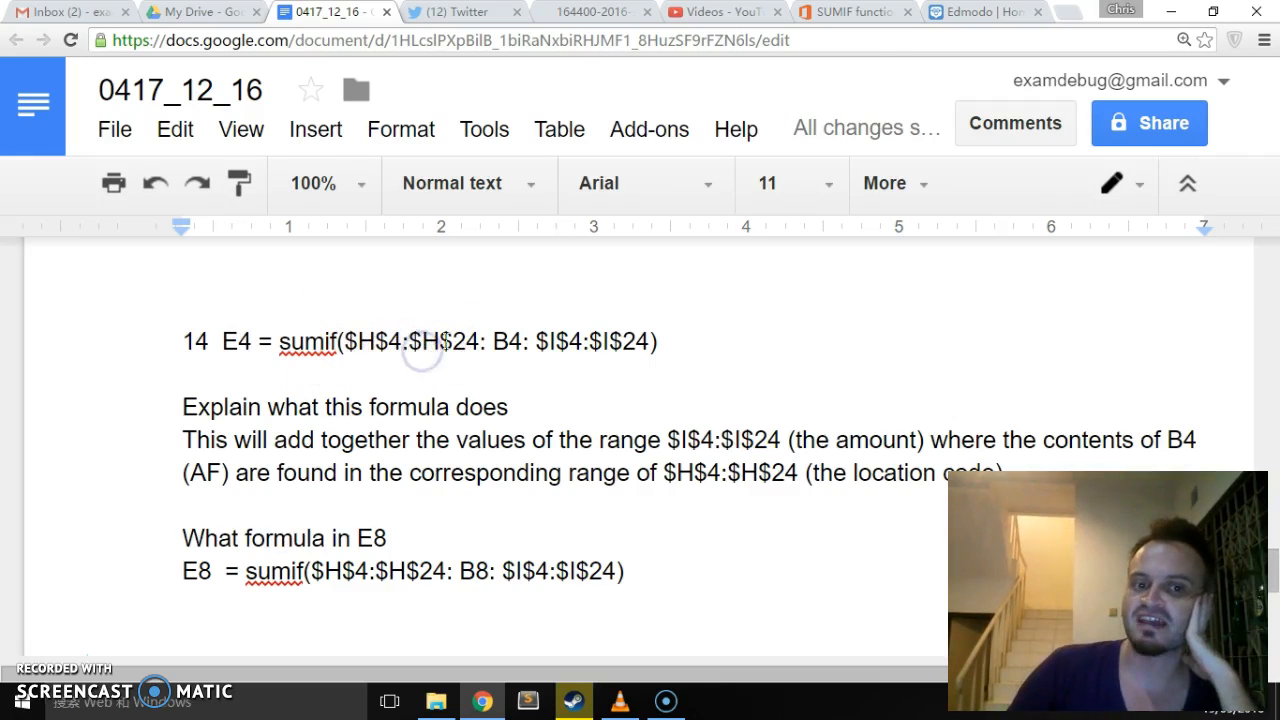
pyautogui.click(495, 335)
pyautogui.hotkey('shift', 'Home')
pyautogui.doubleClick(508, 340)
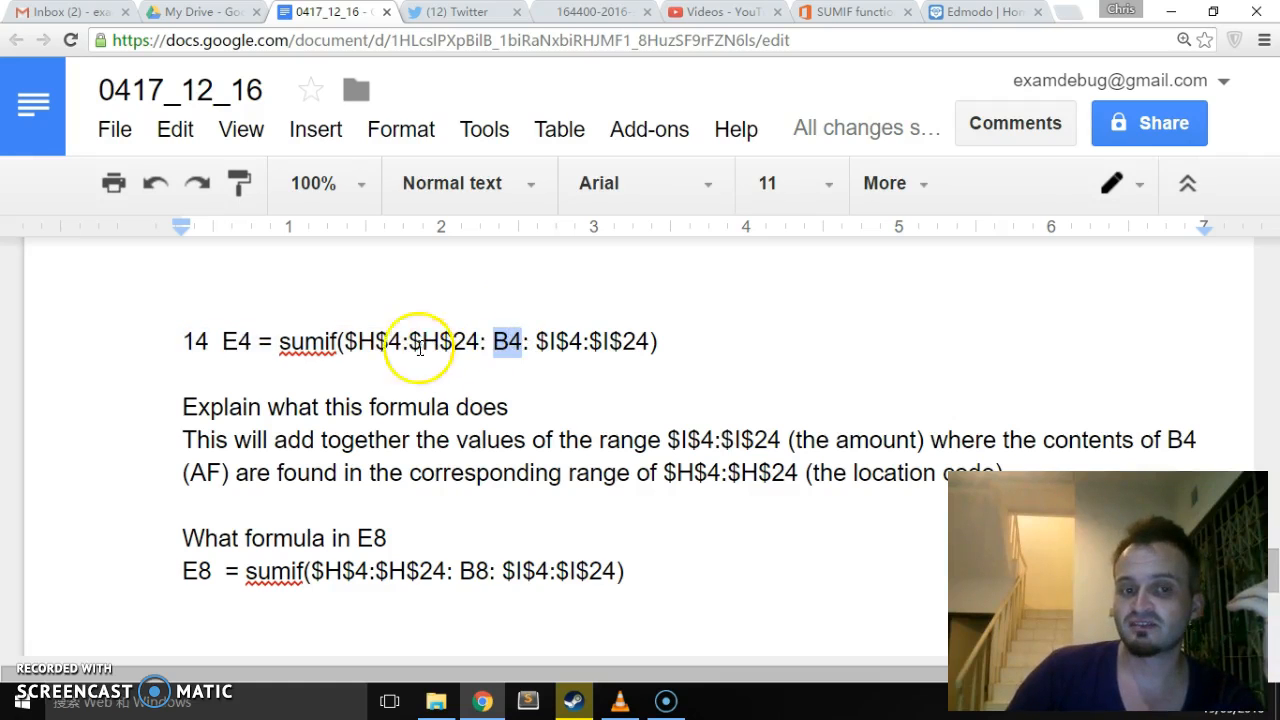
pyautogui.moveTo(345, 341); pyautogui.dragTo(481, 343)
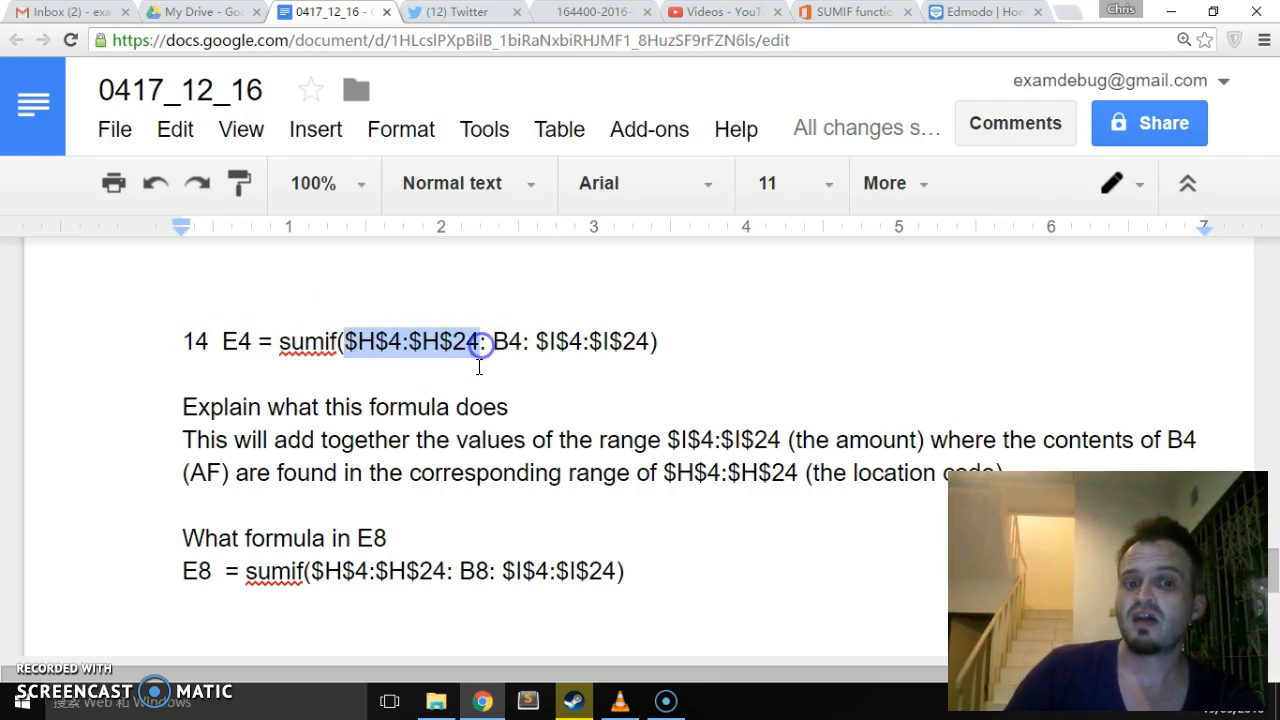
pyautogui.doubleClick(506, 341)
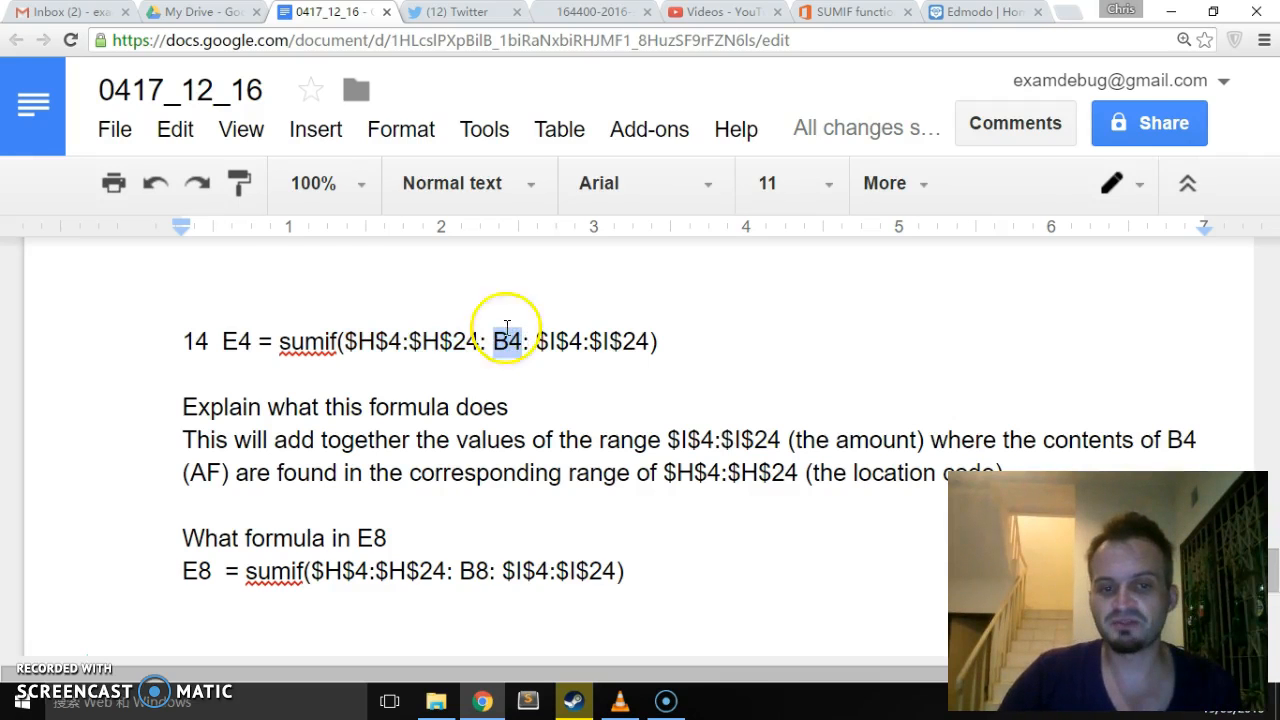
# - Move the question "What formula in I 26" up so that it follows the E8 formula answer
pyautogui.scroll(-2, 606, 523)
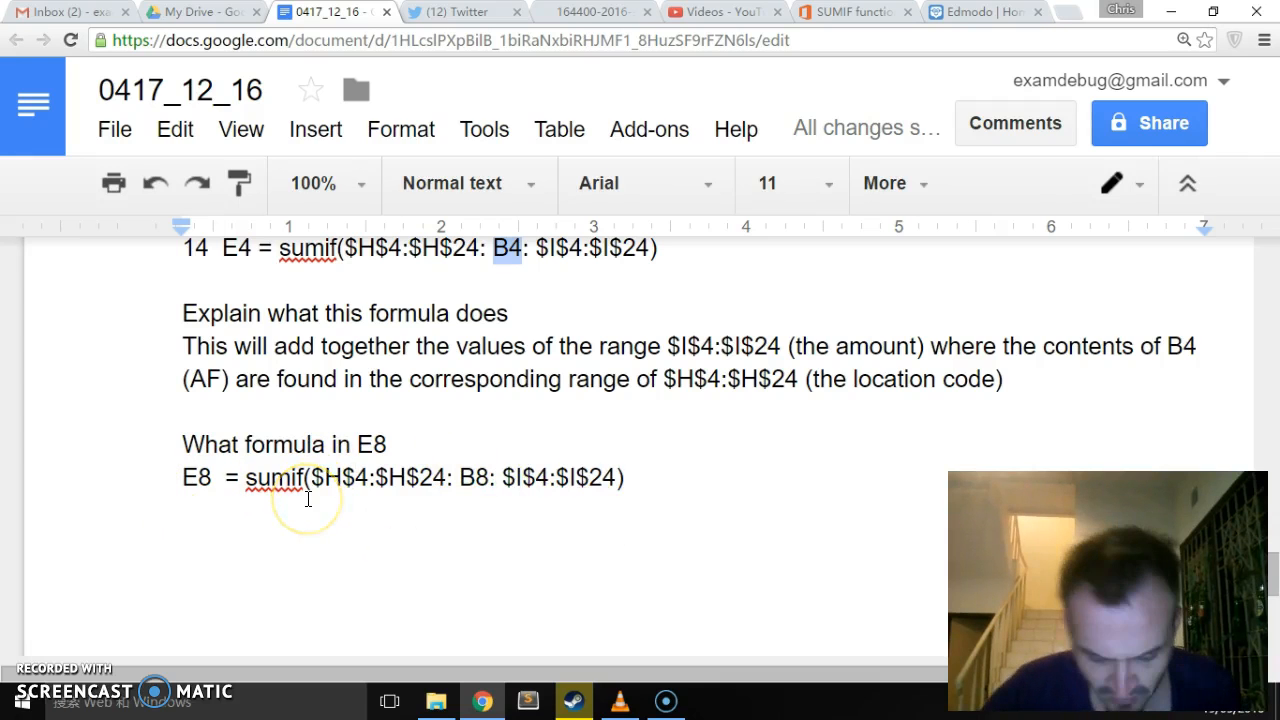
pyautogui.scroll(-9, 308, 500)
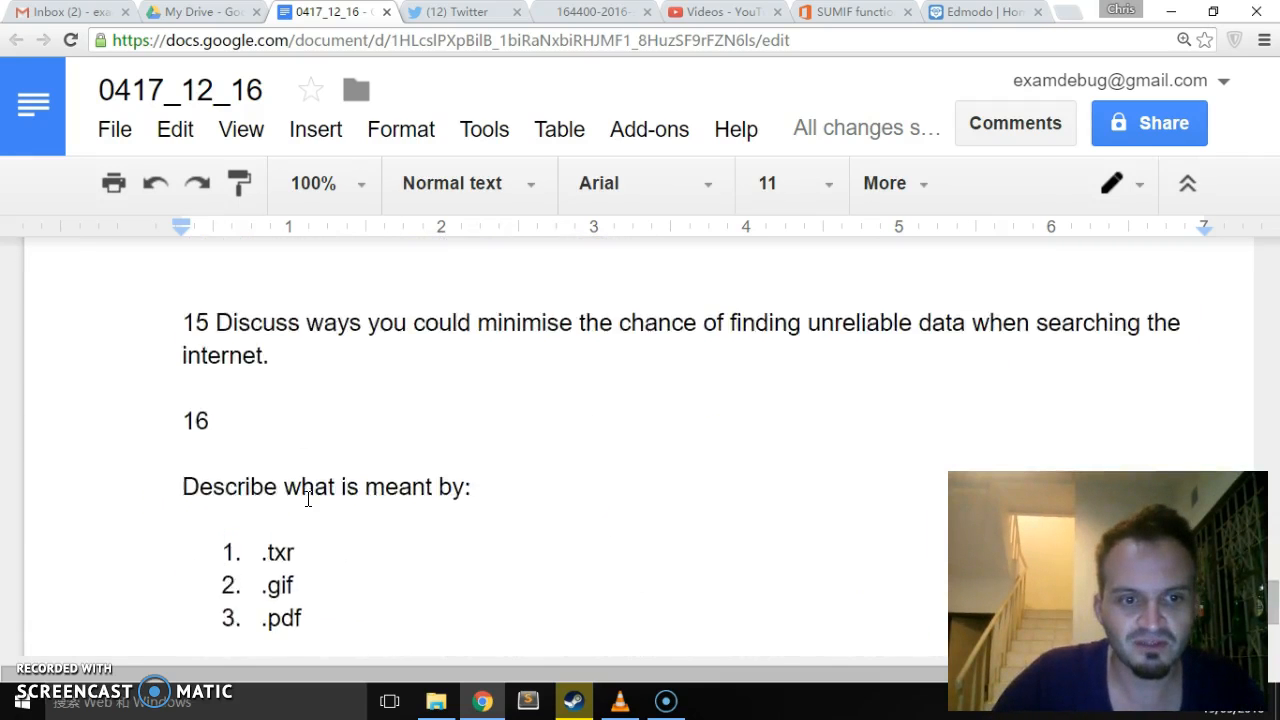
pyautogui.scroll(3, 420, 527)
pyautogui.moveTo(405, 488); pyautogui.dragTo(186, 451)
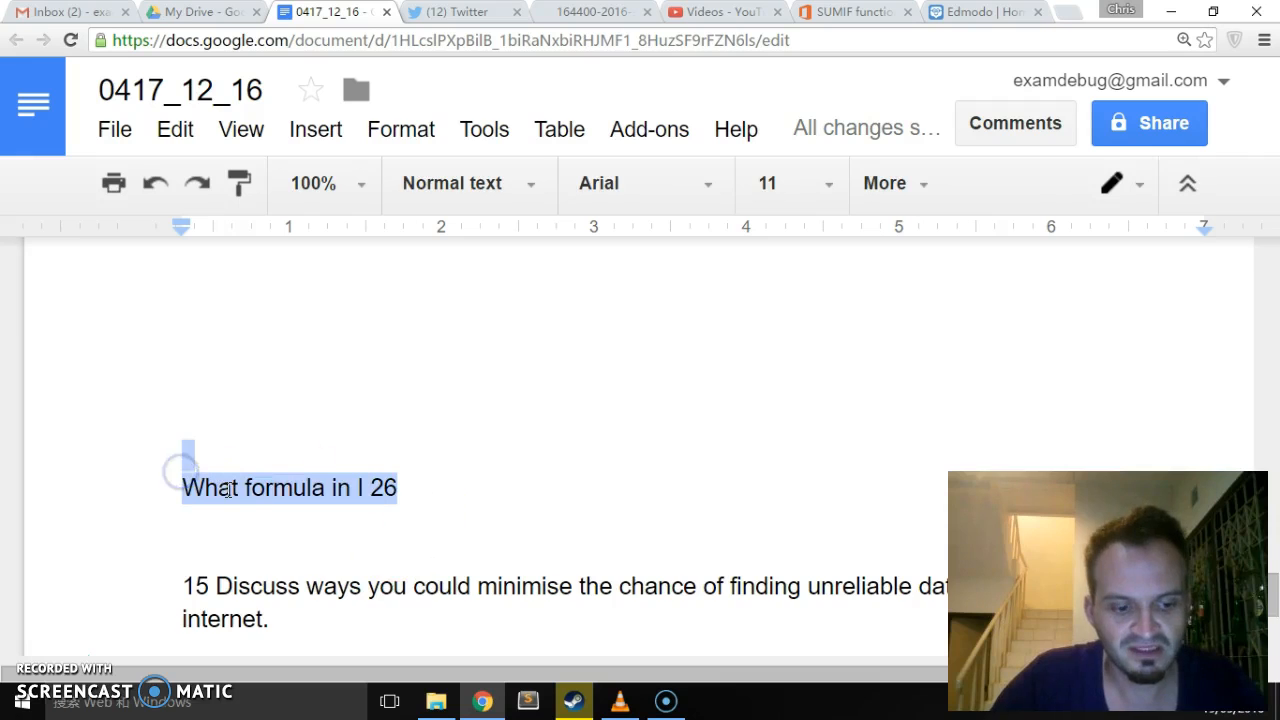
pyautogui.press('BackSpace')
pyautogui.scroll(3, 231, 491)
pyautogui.click(229, 491)
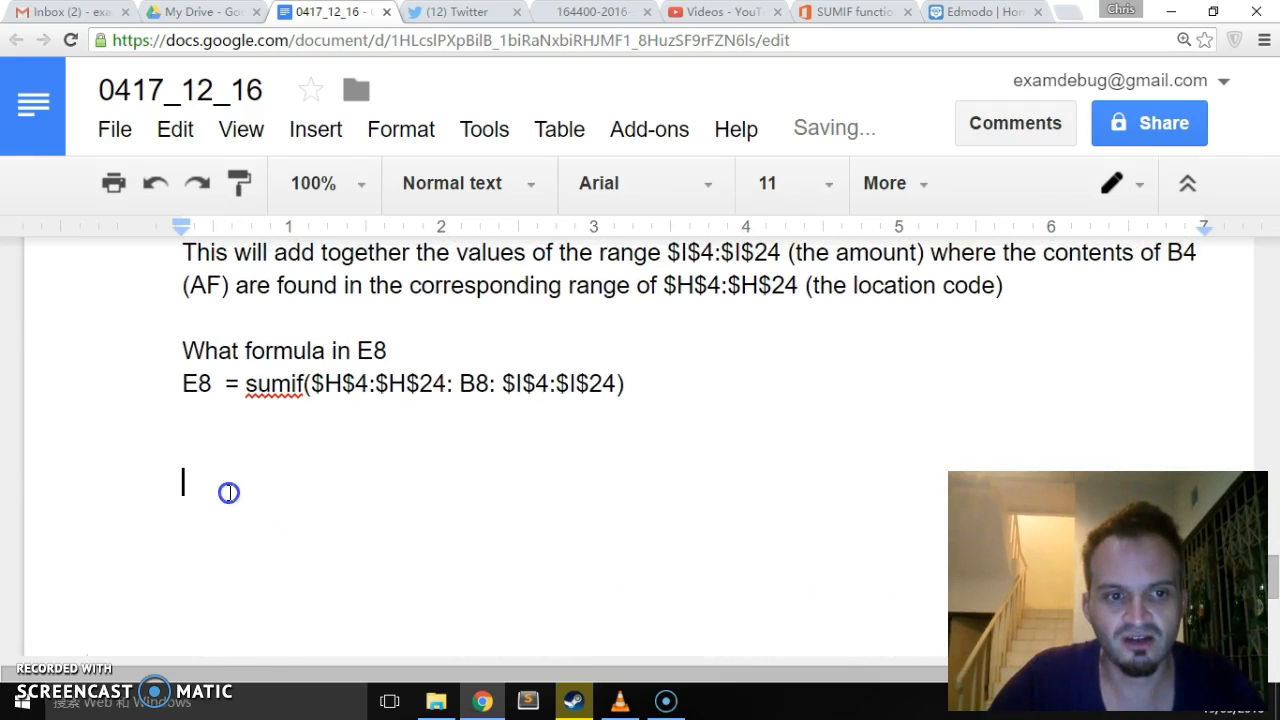
pyautogui.hotkey('ctrl', 'v')
pyautogui.scroll(3, 316, 491)
pyautogui.scroll(-6, 316, 490)
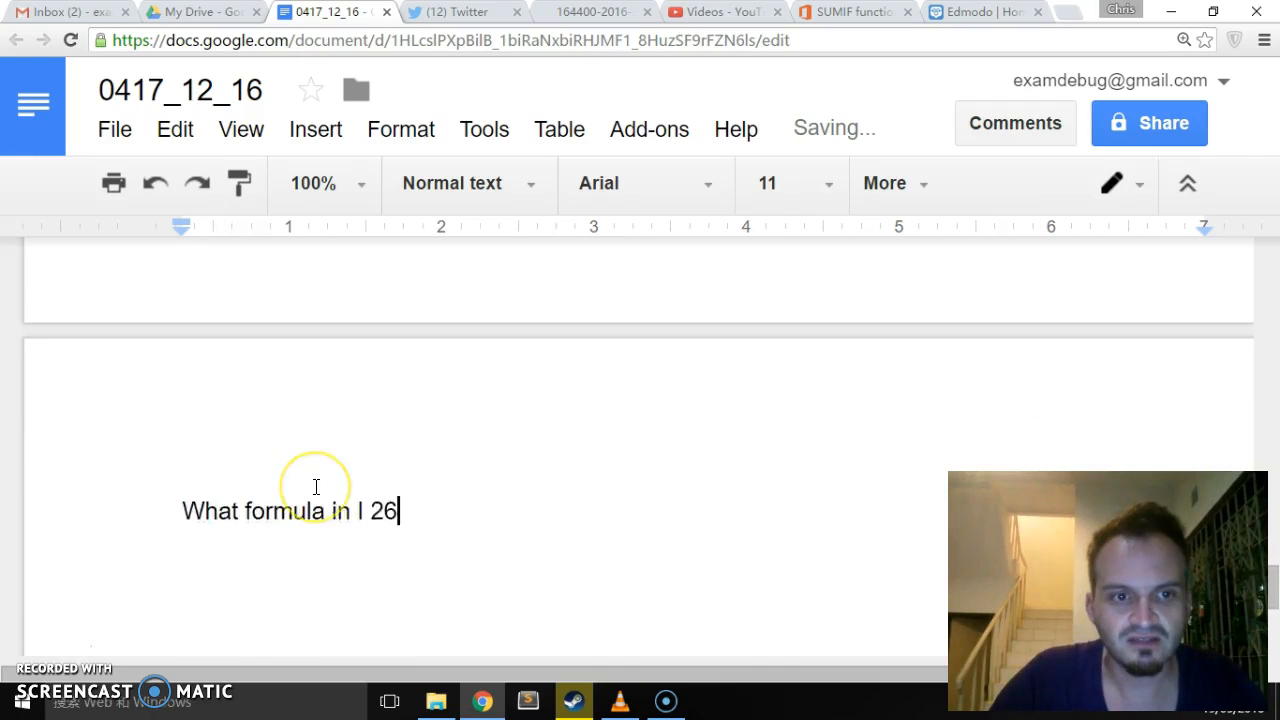
# - Answer the question "What formula in I 26" with the formula =count(I4:I24) on a line below it
pyautogui.press('Return')
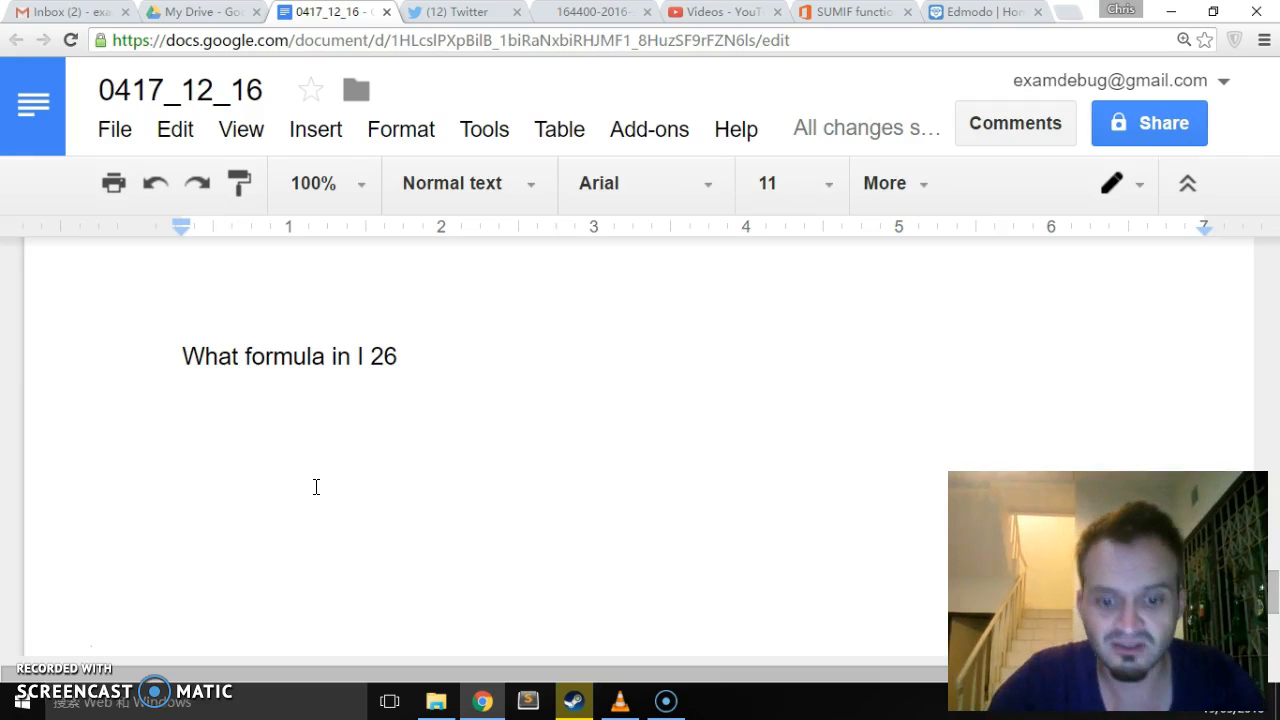
pyautogui.write('=')
pyautogui.write('coiu')
pyautogui.press('BackSpace')
pyautogui.press('BackSpace')
pyautogui.write('unt(')
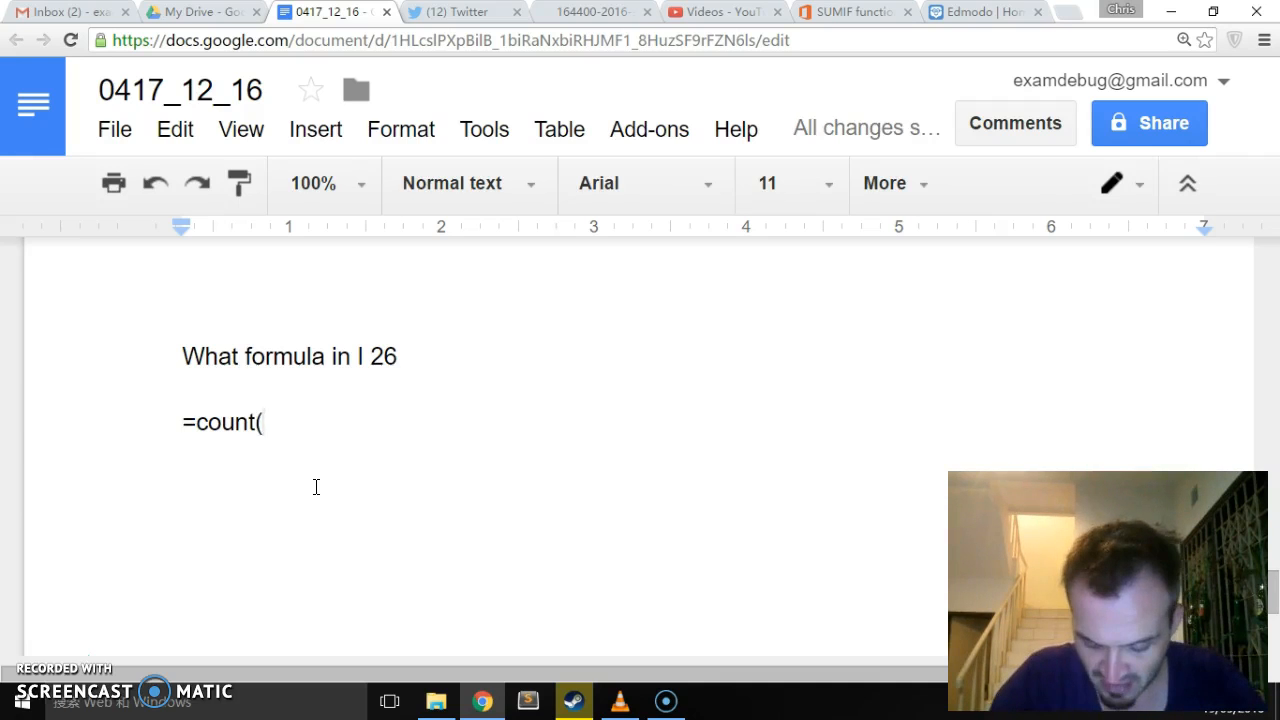
pyautogui.press('Left')
pyautogui.write('a')
pyautogui.press('BackSpace')
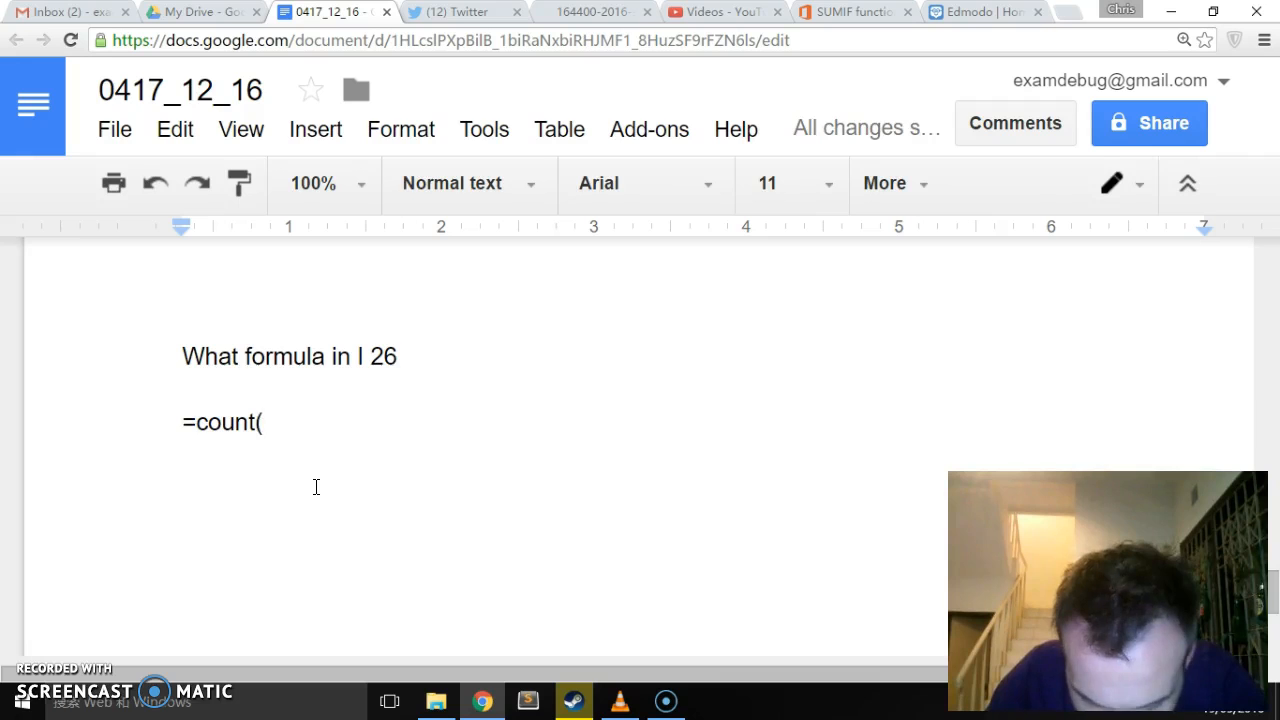
pyautogui.write('I4:')
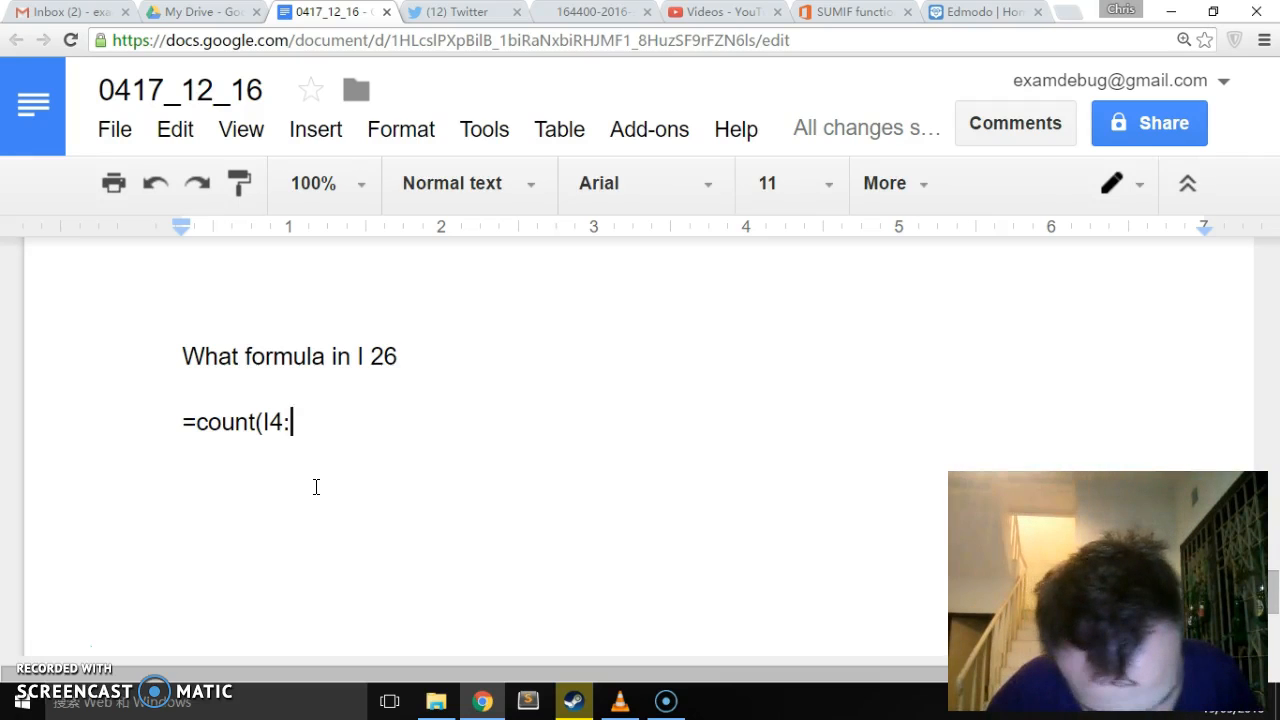
pyautogui.write('I')
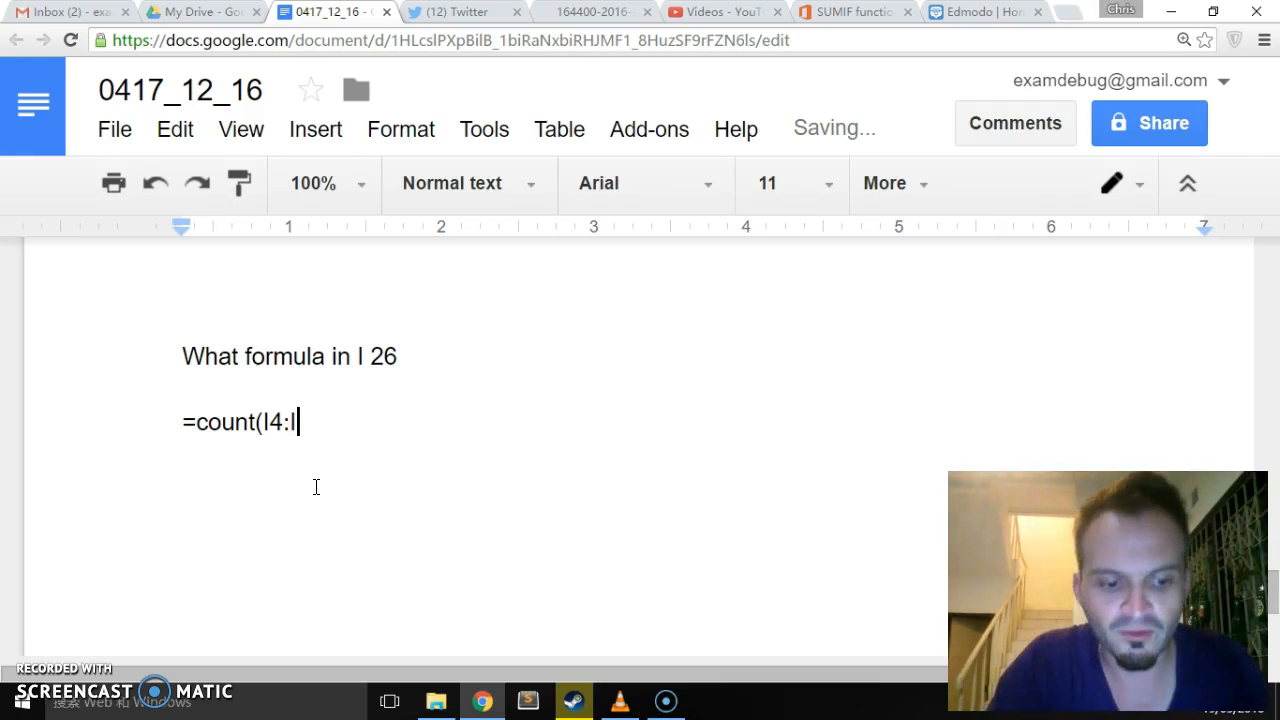
pyautogui.write('24)')
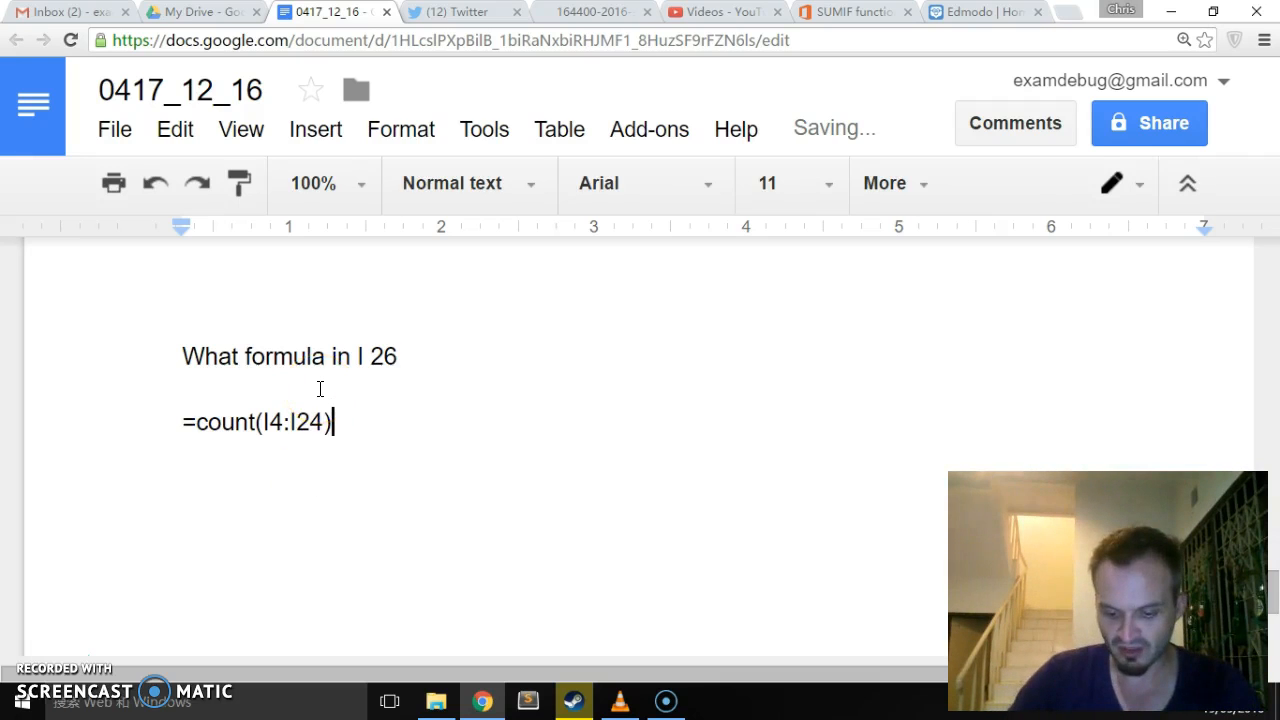
# - Examine the COUNT formula given for I26 and the cell range inside its brackets
pyautogui.click(318, 420)
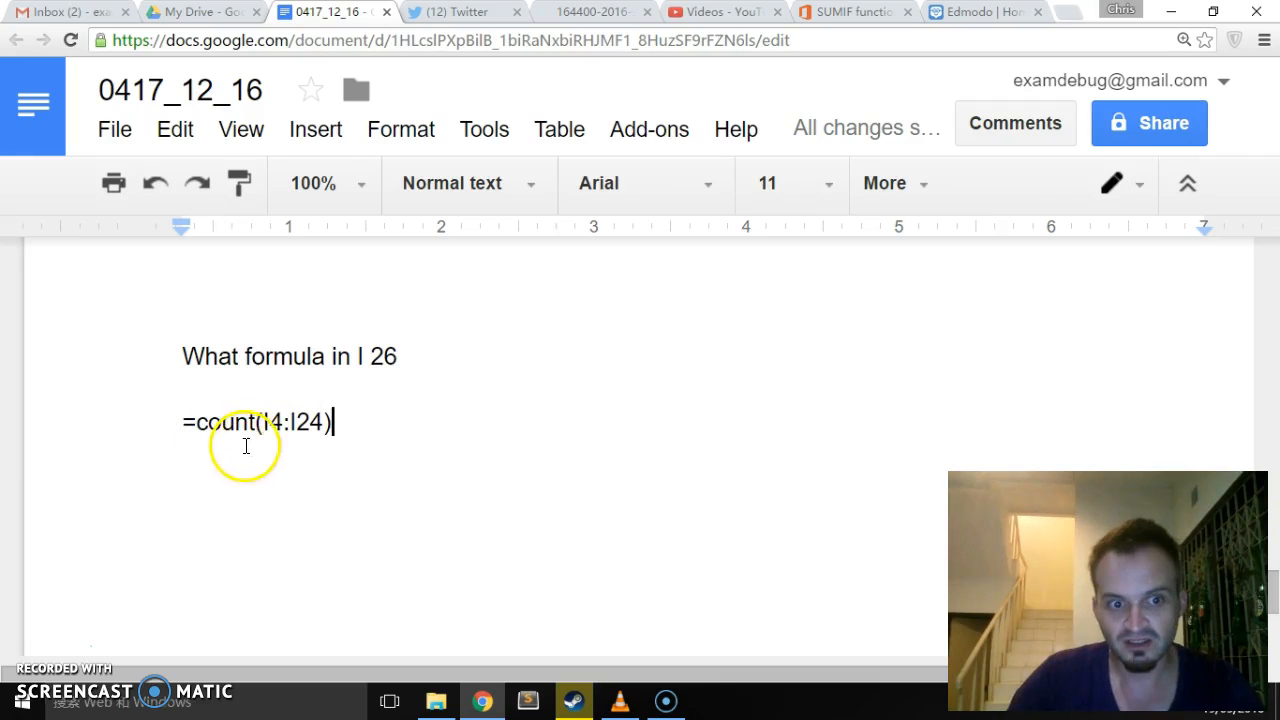
pyautogui.moveTo(259, 421); pyautogui.dragTo(310, 422)
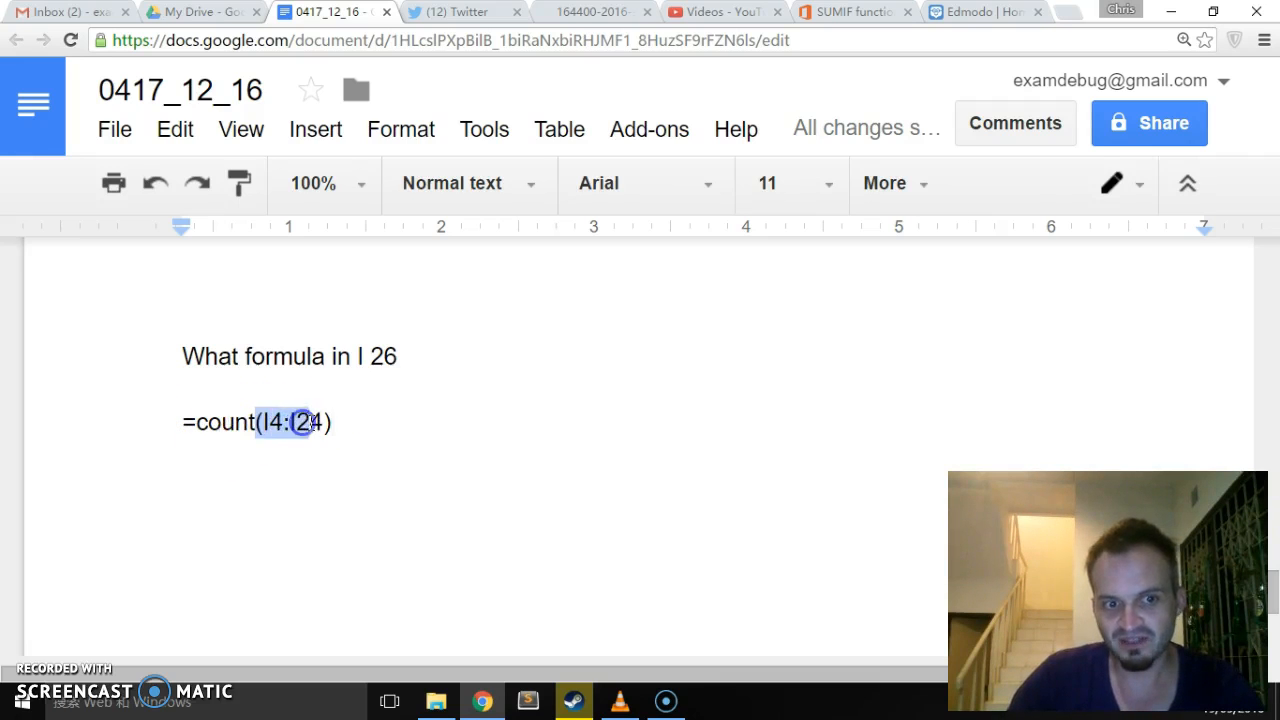
pyautogui.click(332, 422)
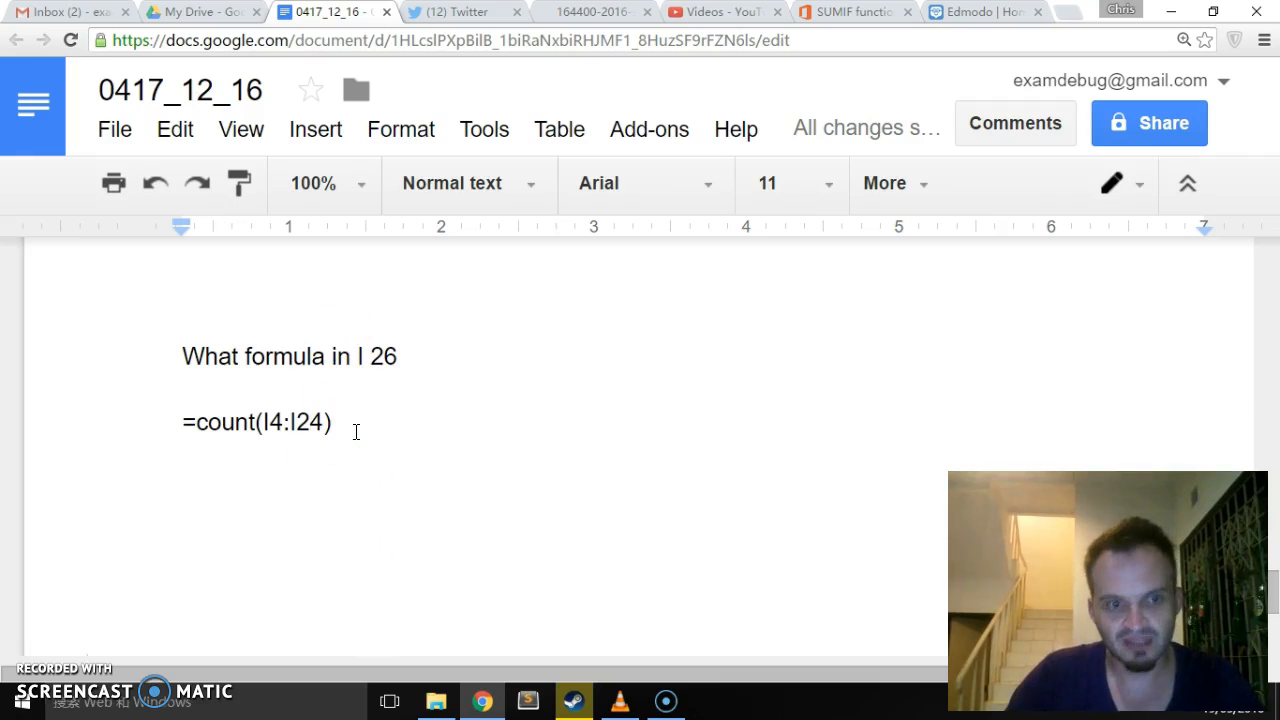
pyautogui.moveTo(180, 421); pyautogui.dragTo(322, 424)
pyautogui.click(258, 424)
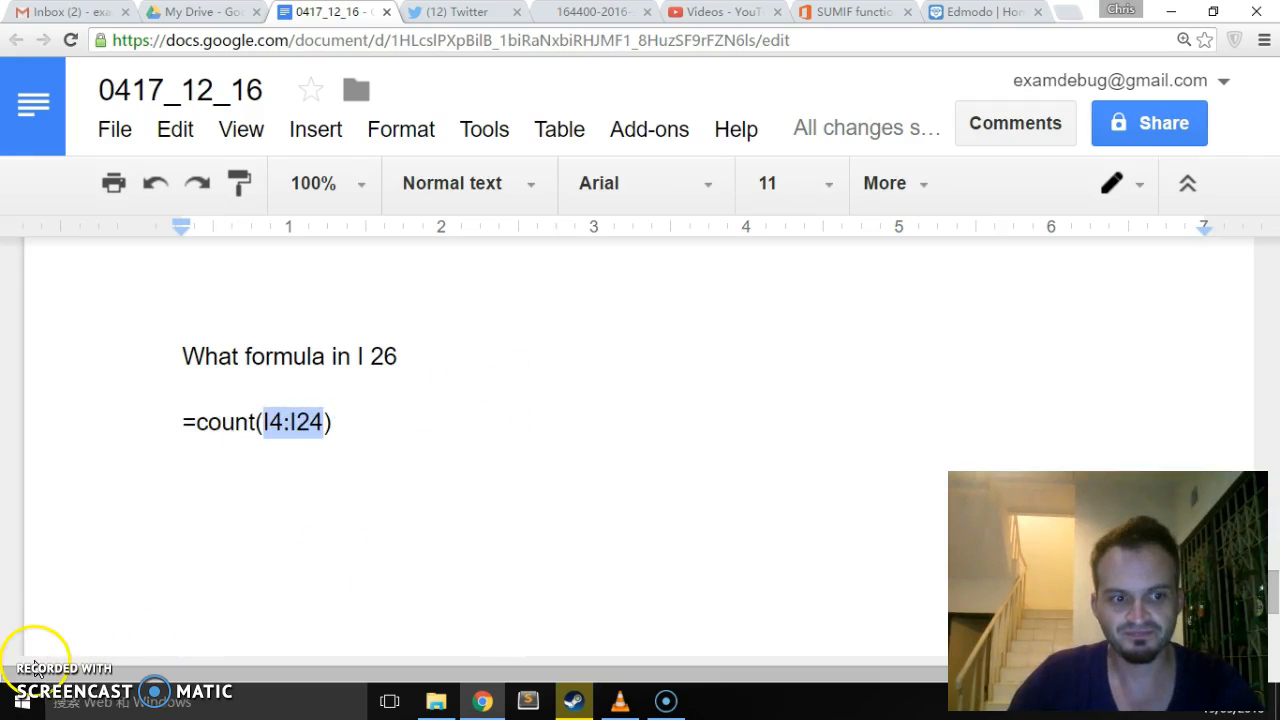